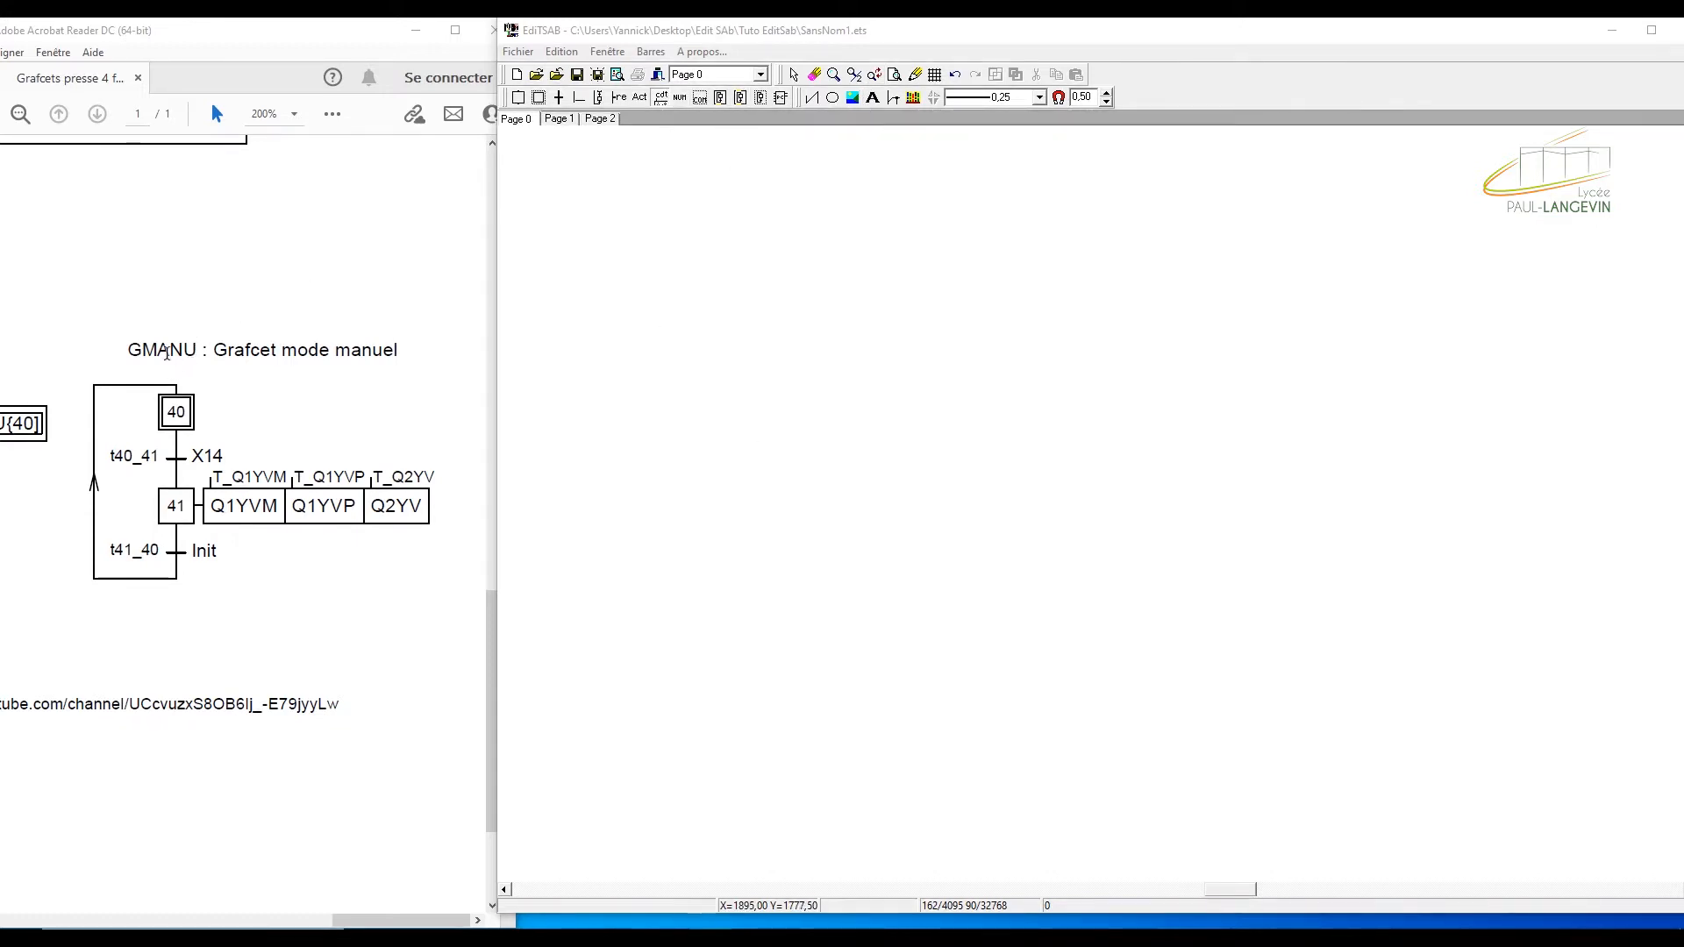
- Add a text line reading "GMANU : Grafcet mode manuel" as the diagram's title on Page 0
click(873, 101)
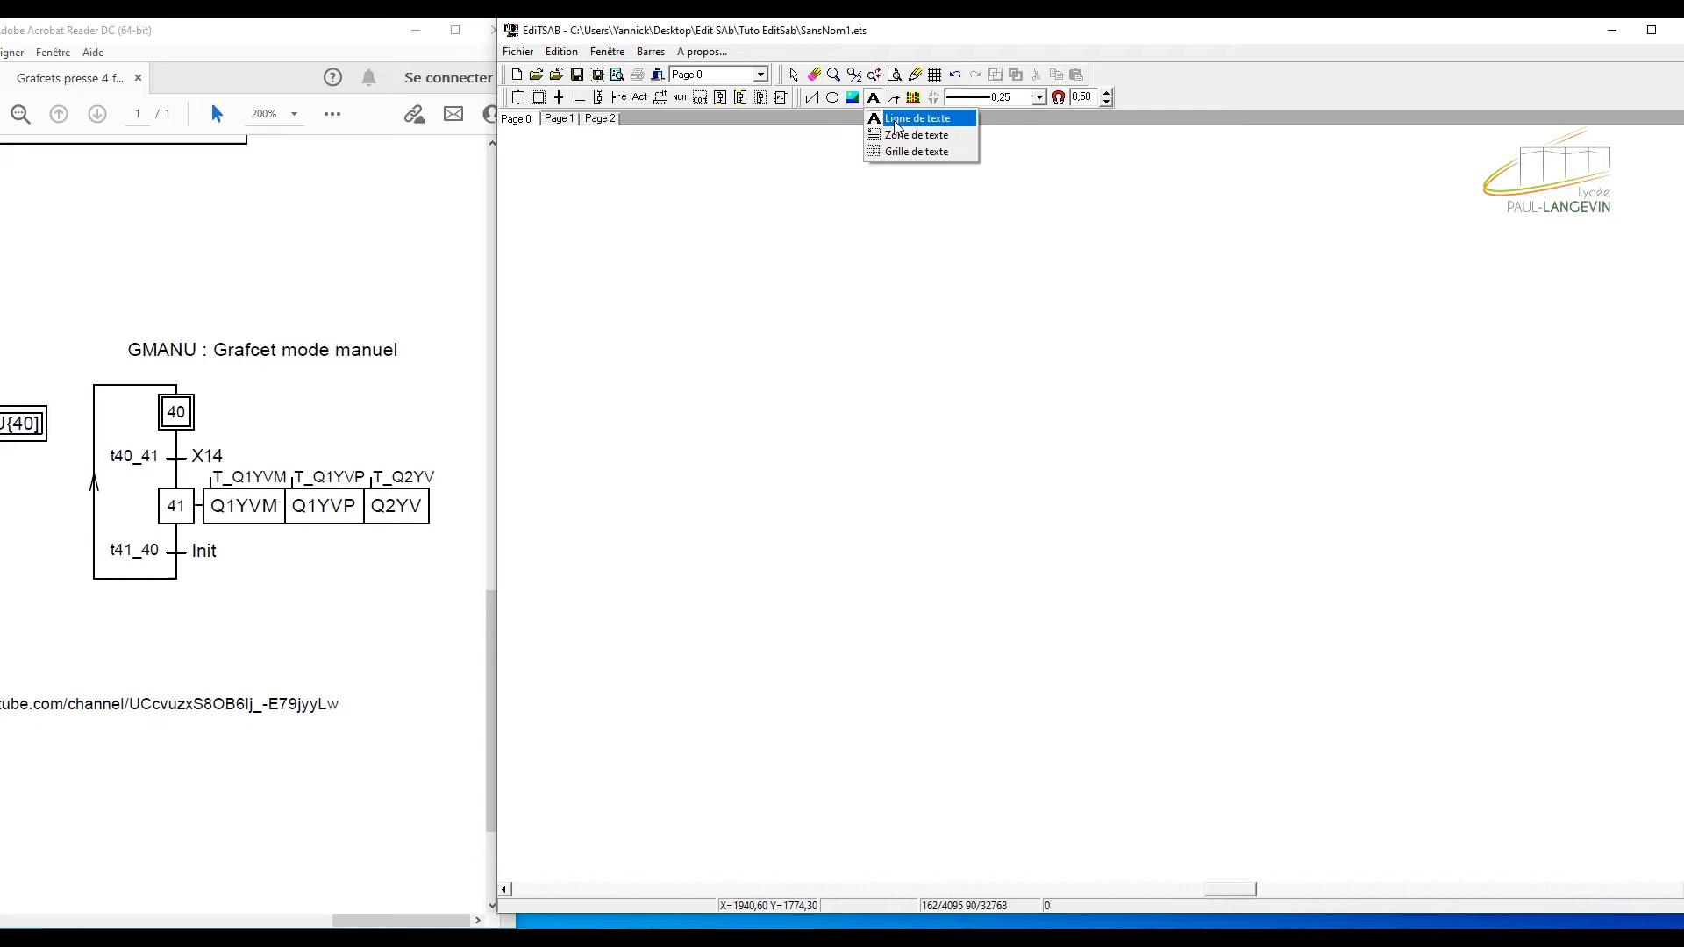
click(896, 126)
click(781, 275)
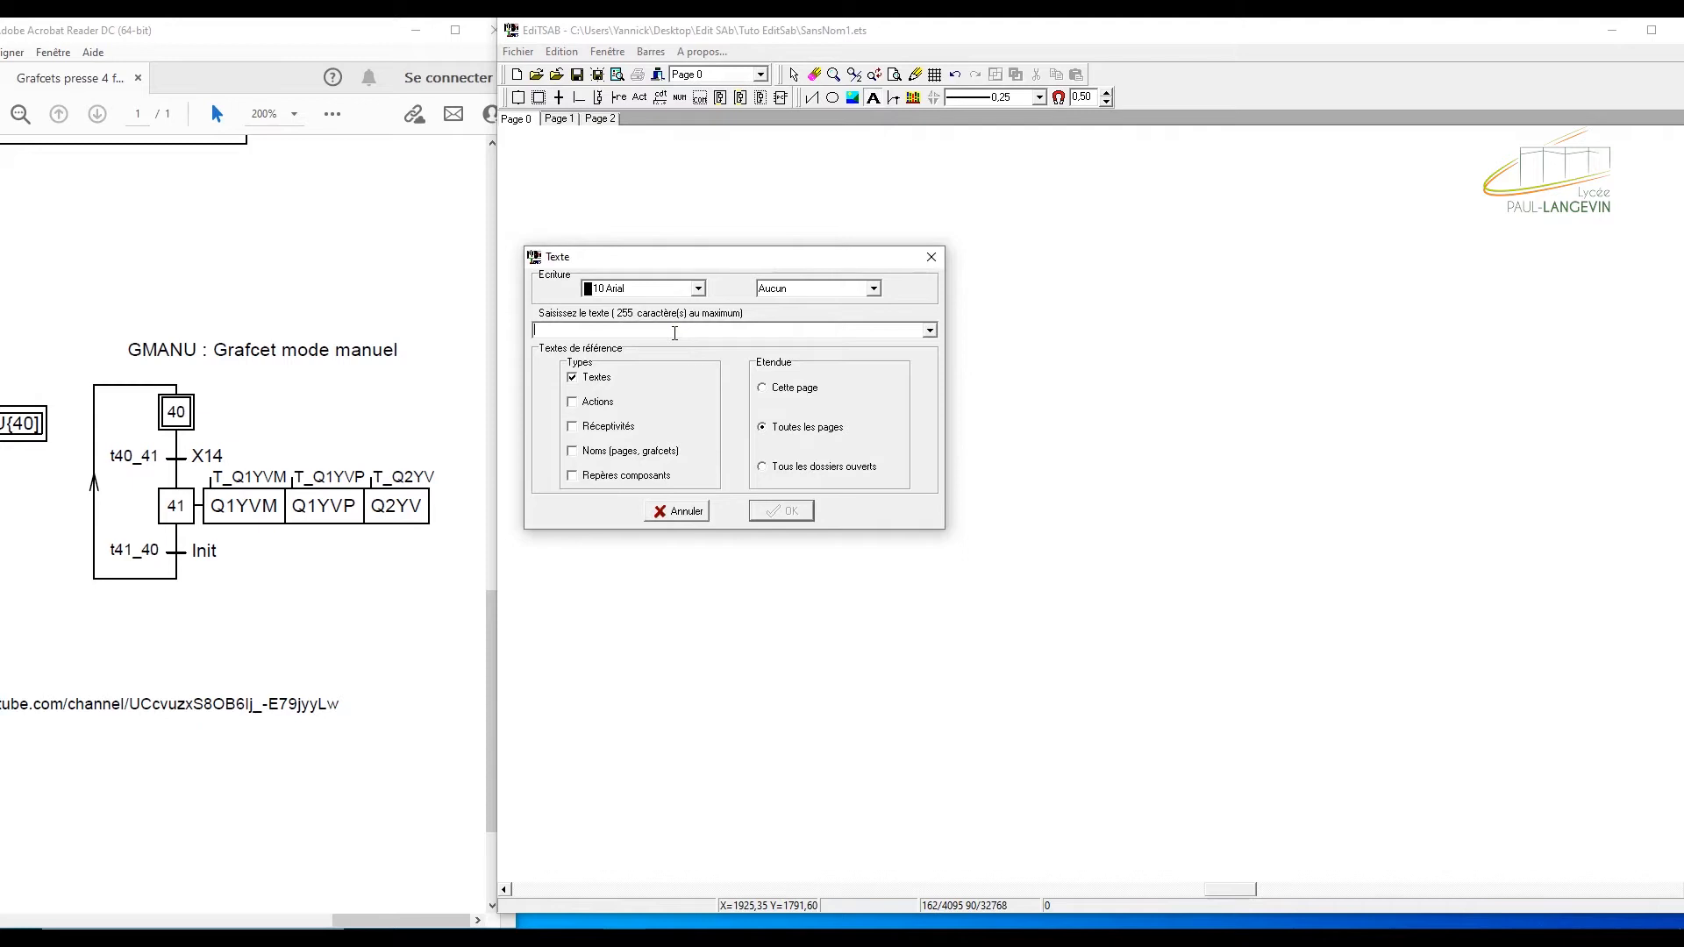
text(GMANU : Grafcet mode manuel)
click(791, 513)
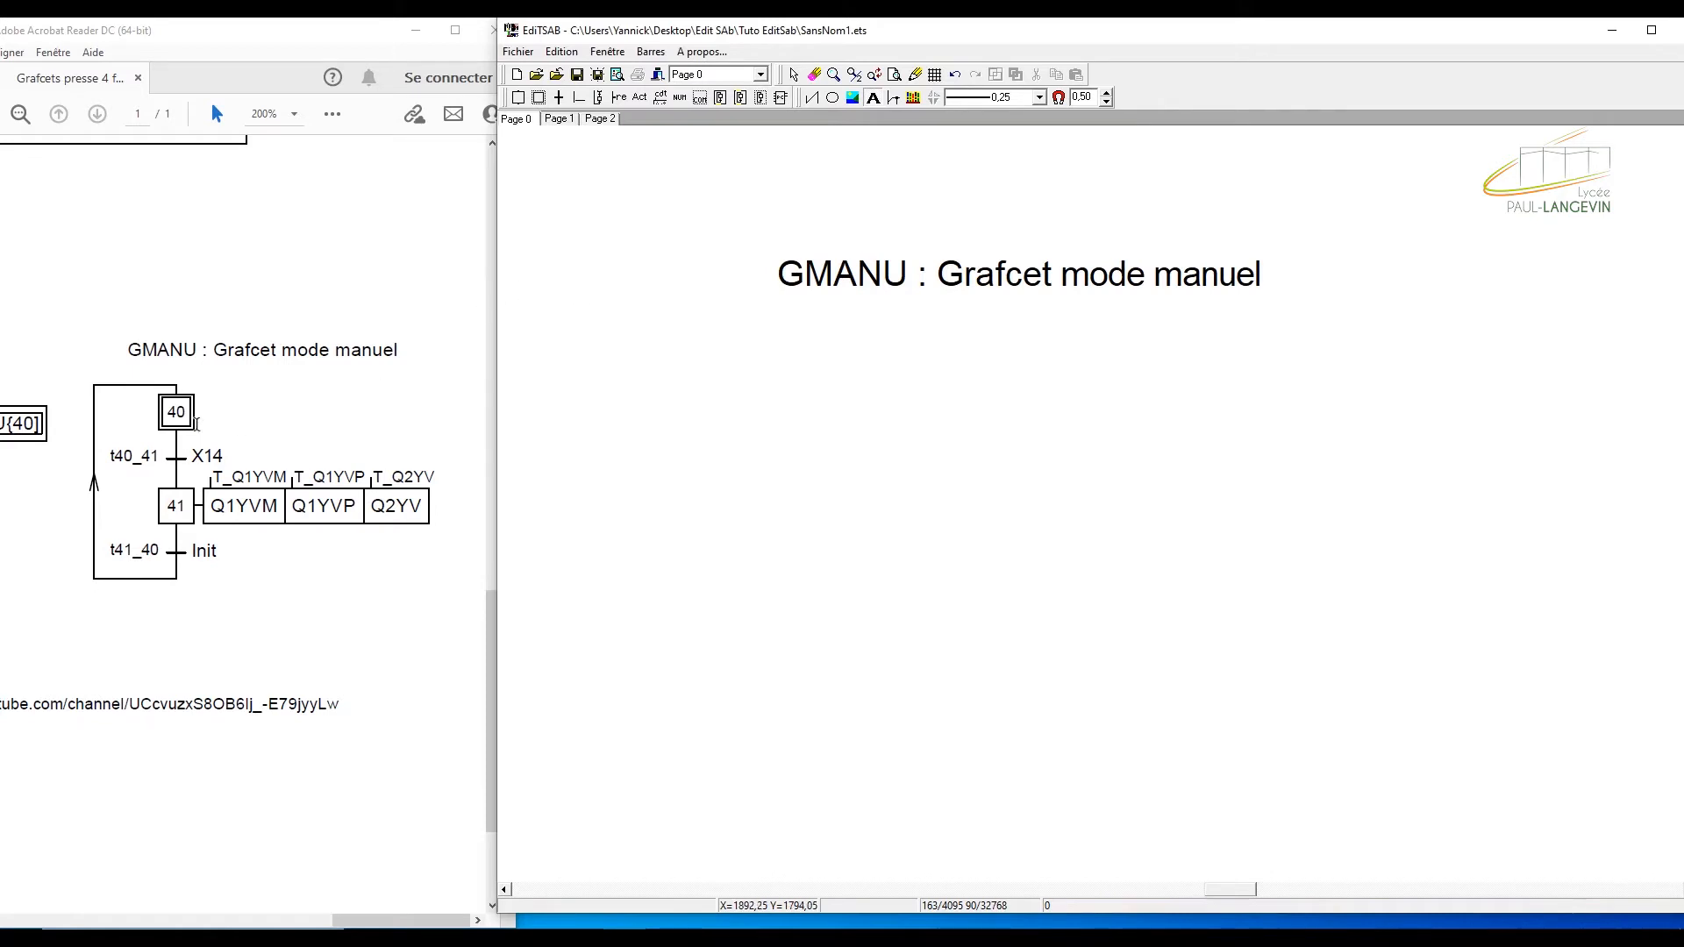
- Place a vertical Grafcet sequence of two steps, each followed by a transition, below the title
click(600, 98)
click(906, 456)
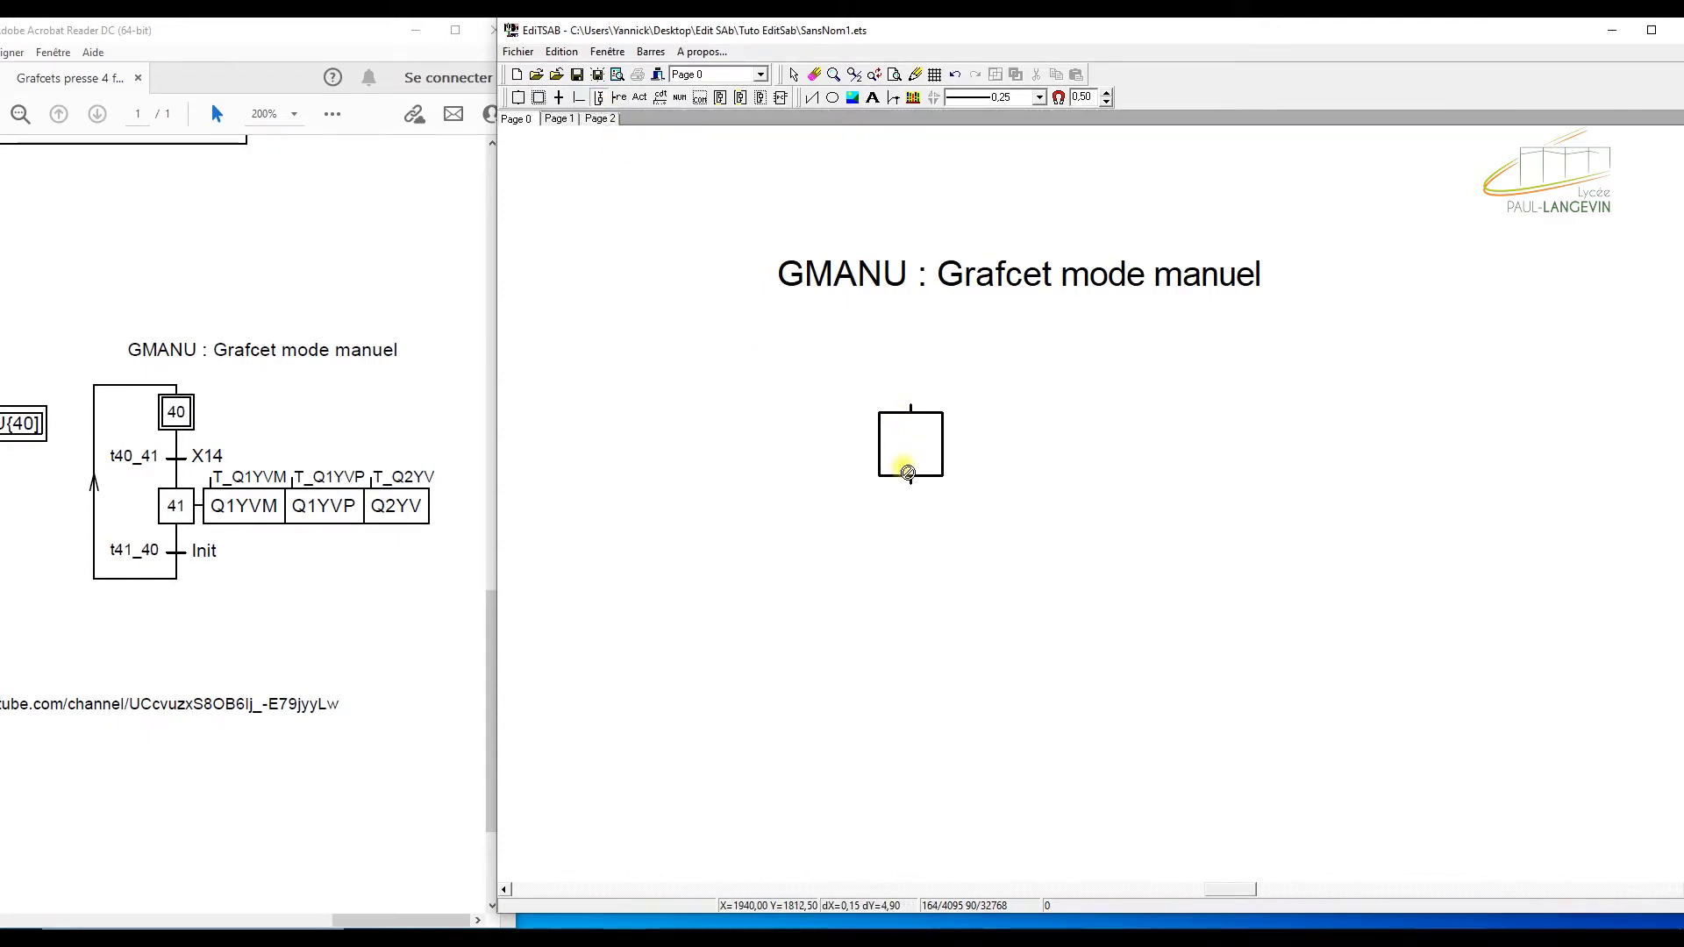
click(906, 579)
click(893, 582)
click(899, 681)
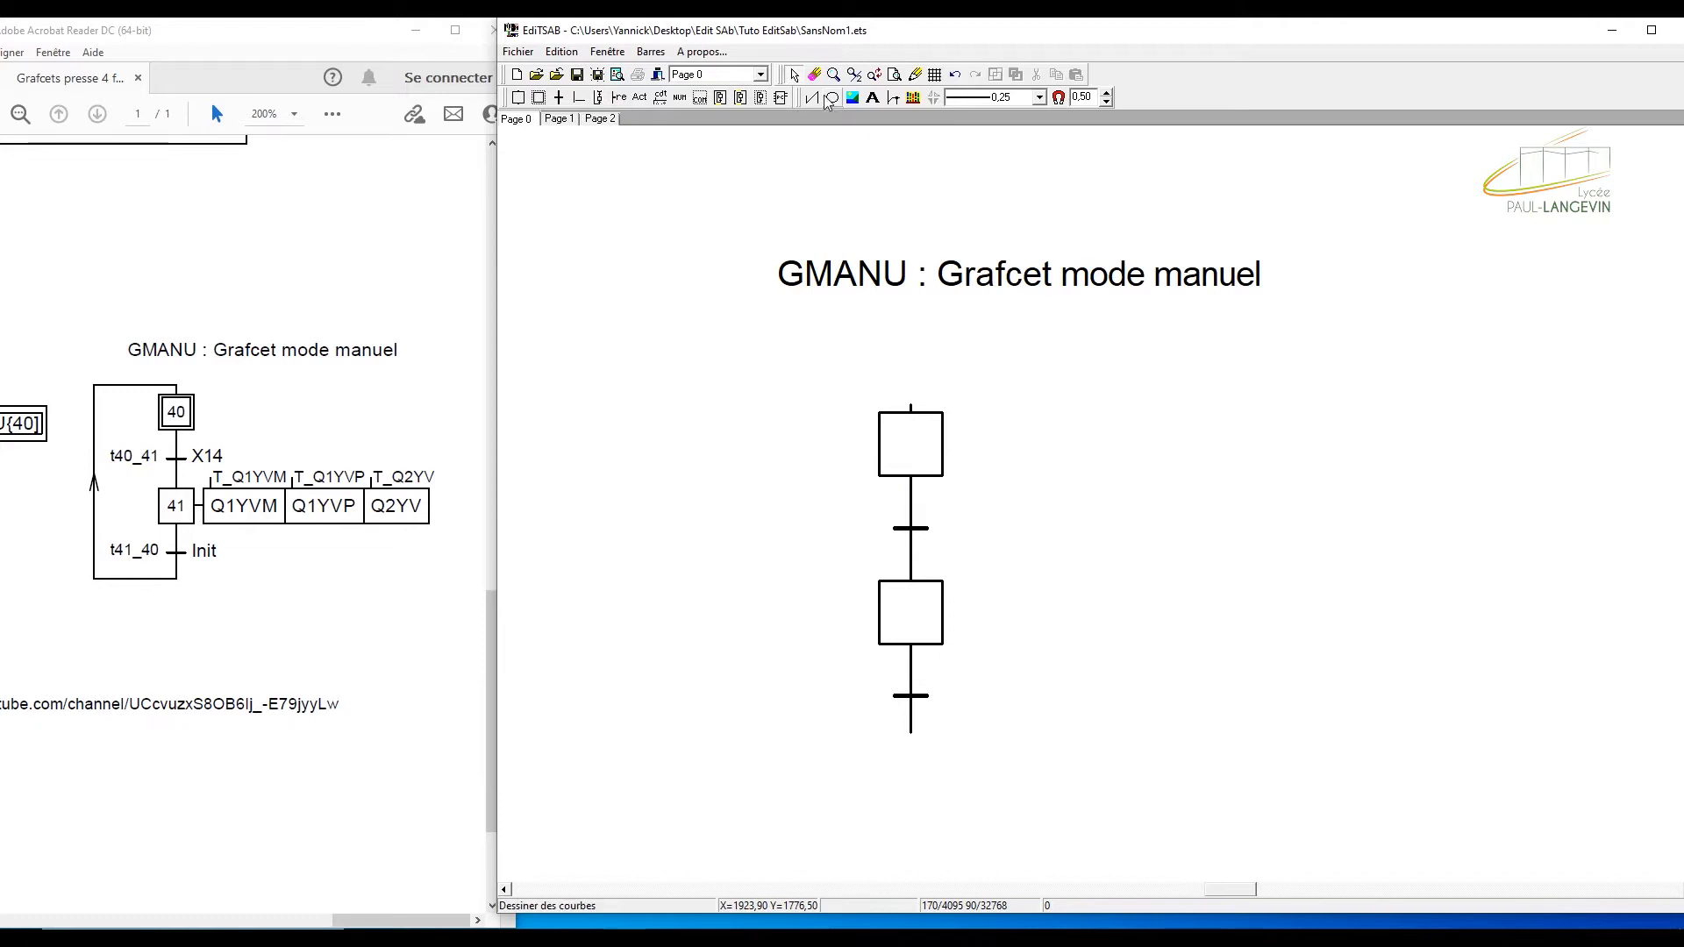
- Draw the return link from below the last transition back to the top of the first step
click(579, 99)
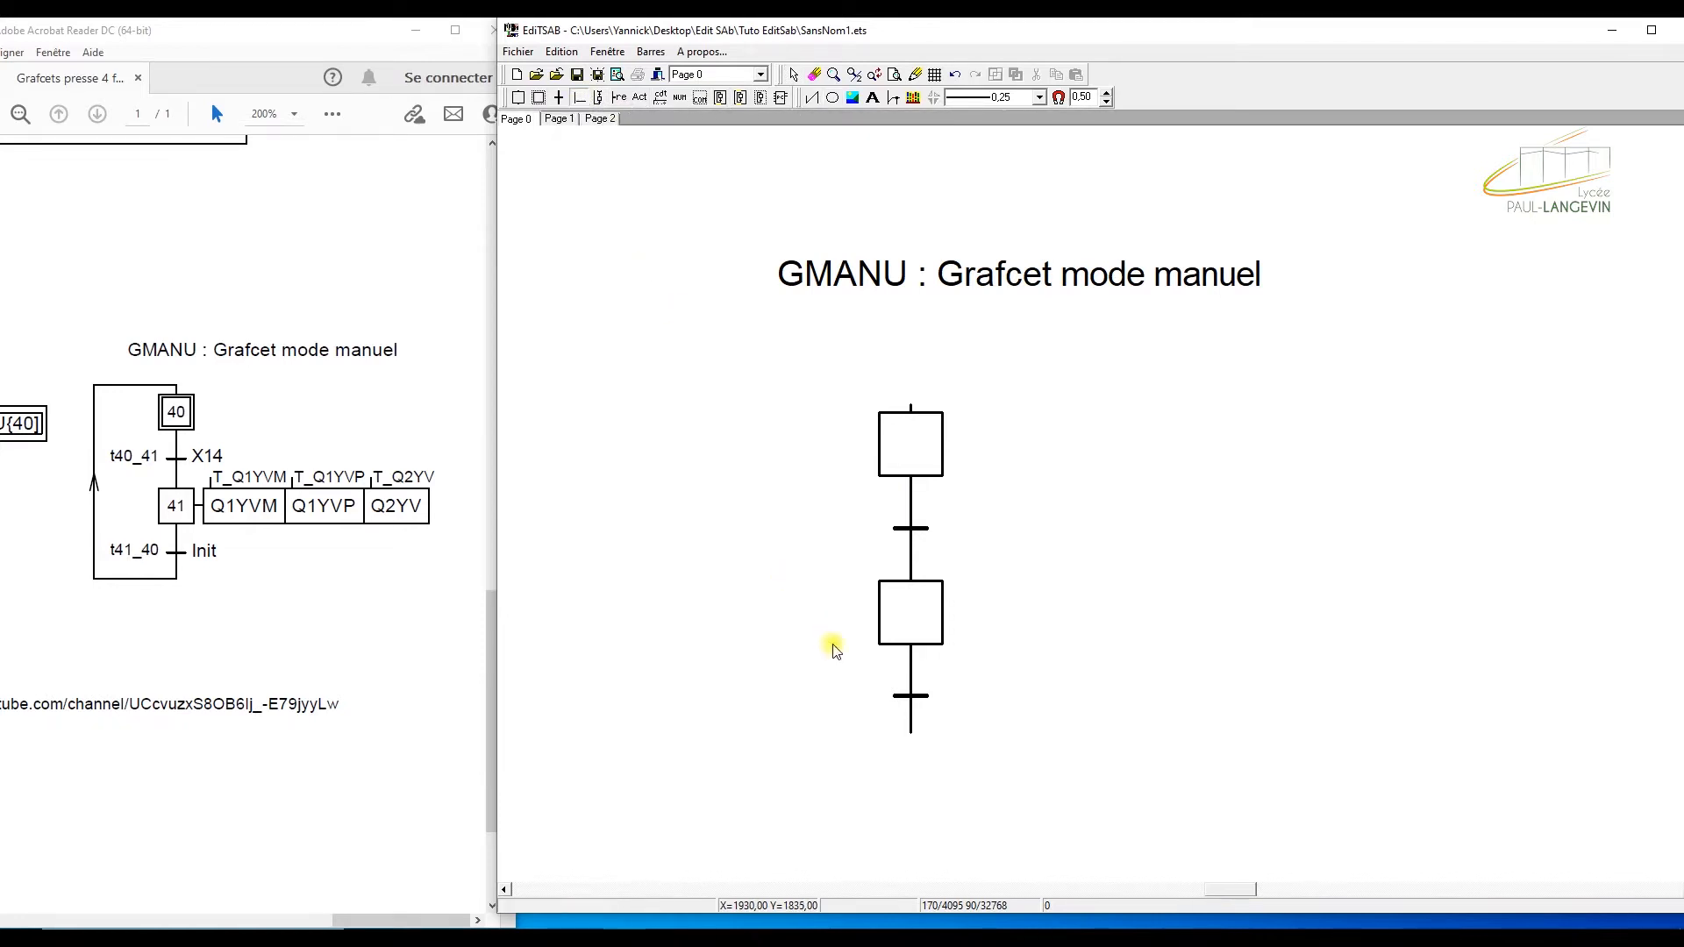
click(915, 707)
click(903, 443)
right_click(912, 438)
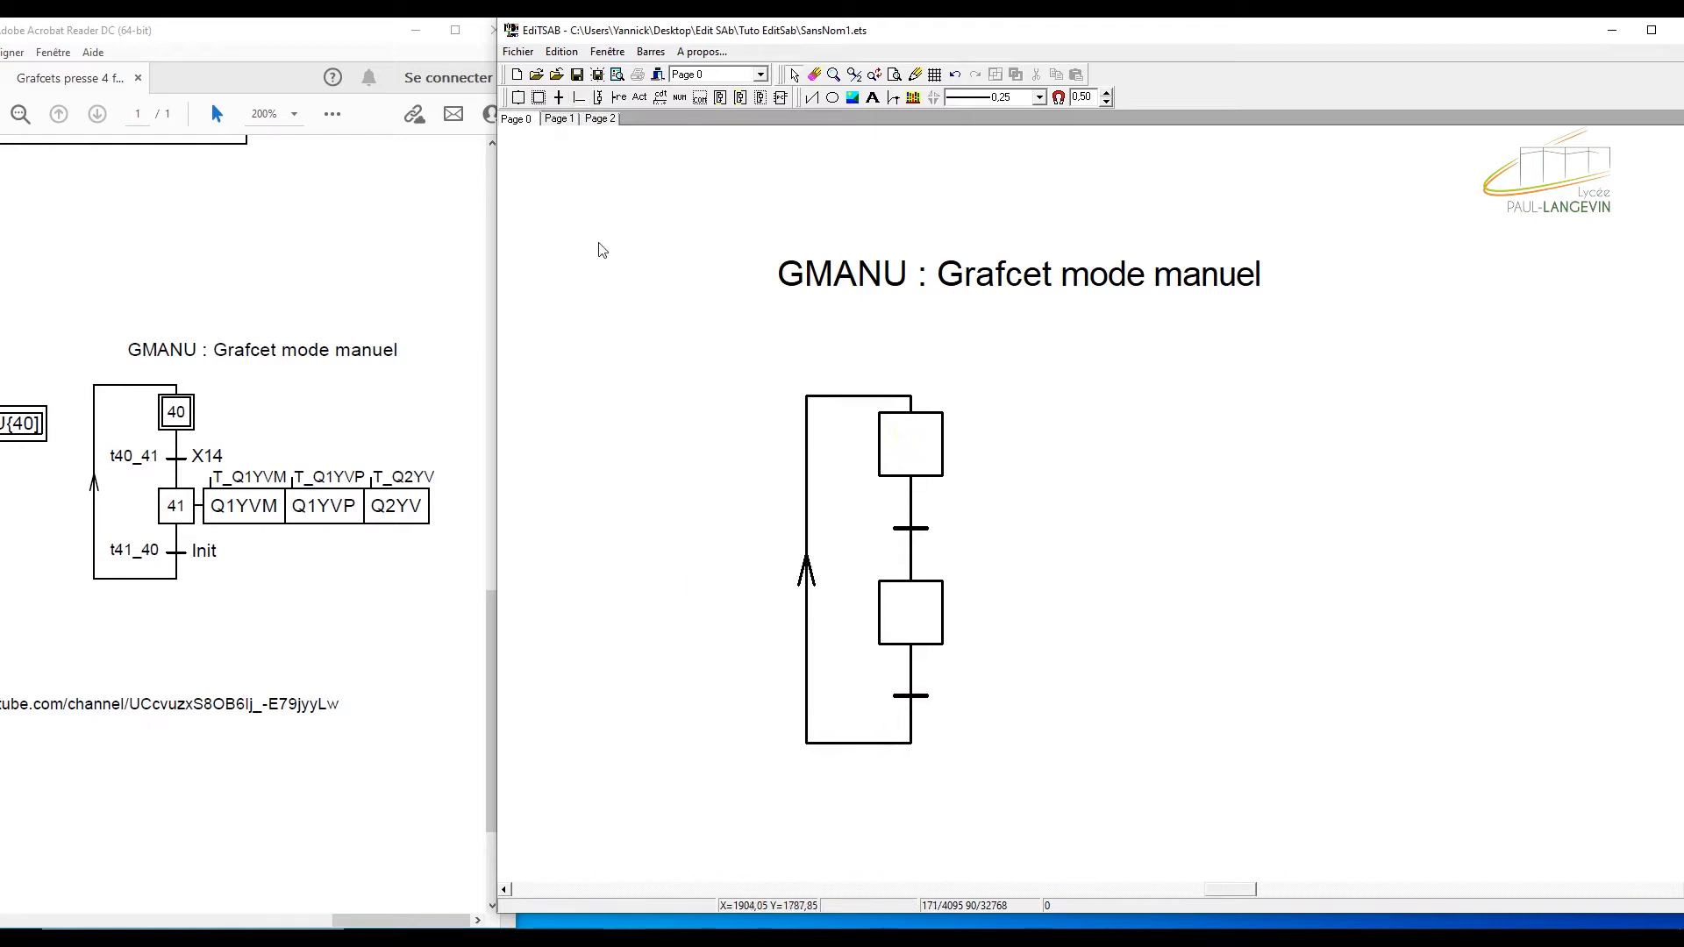
- Turn the upper step into an initial step and set its number to 40
click(539, 97)
click(552, 119)
click(907, 438)
double_click(915, 445)
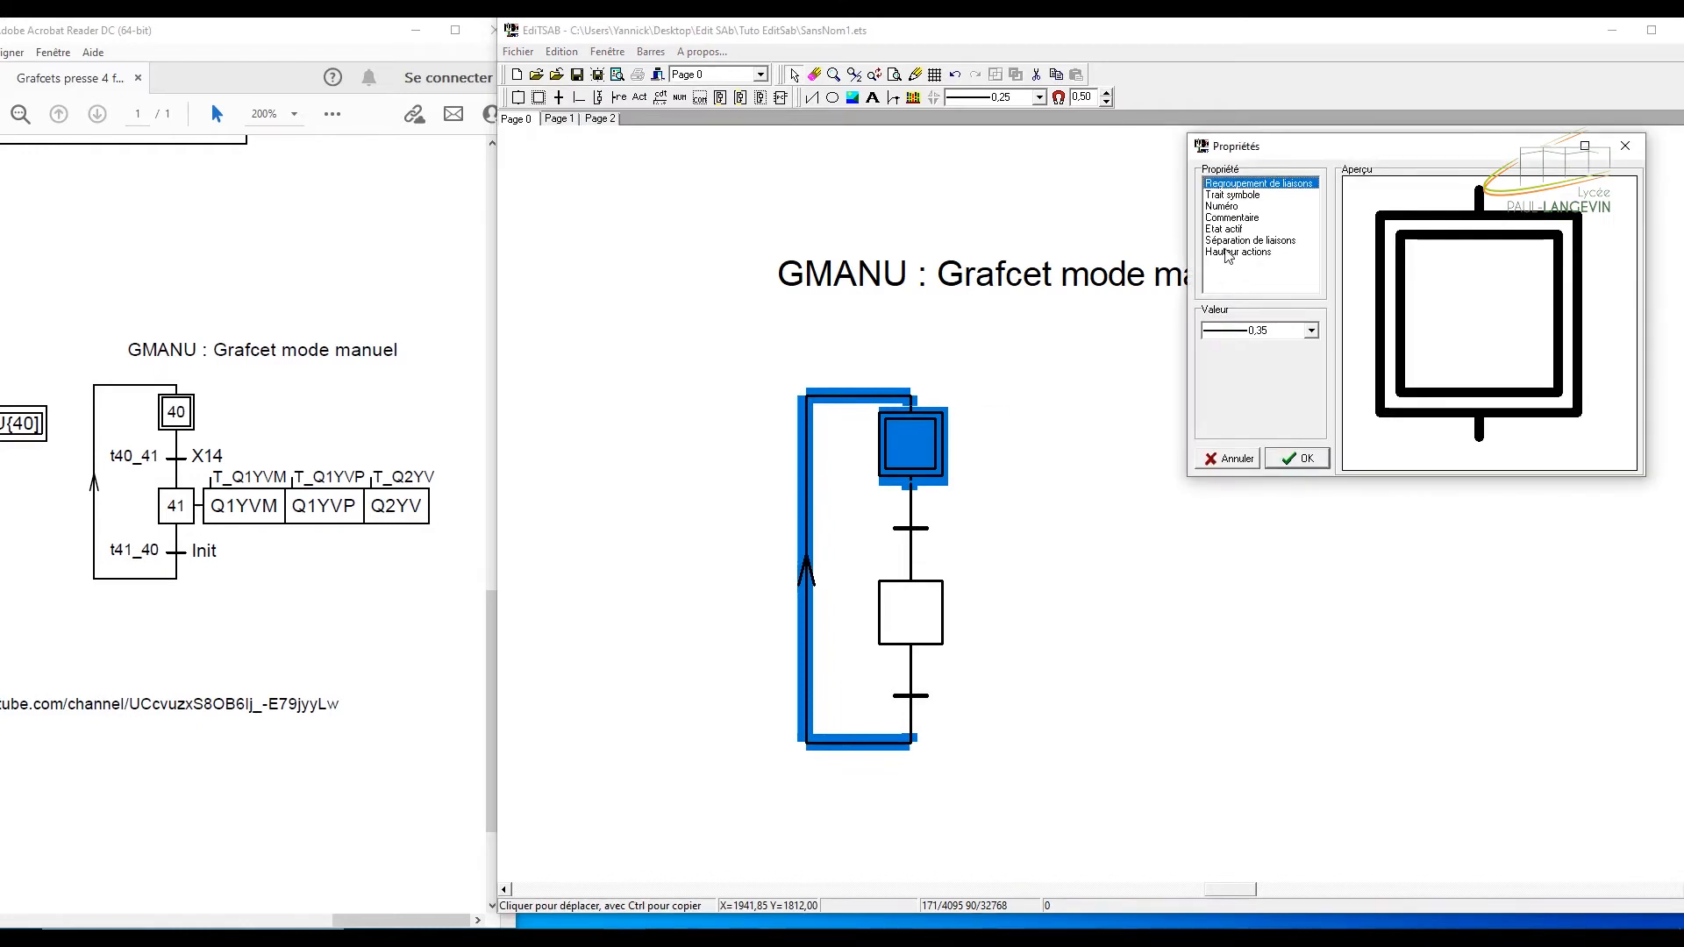
click(1232, 207)
click(1260, 395)
text(40)
click(1302, 458)
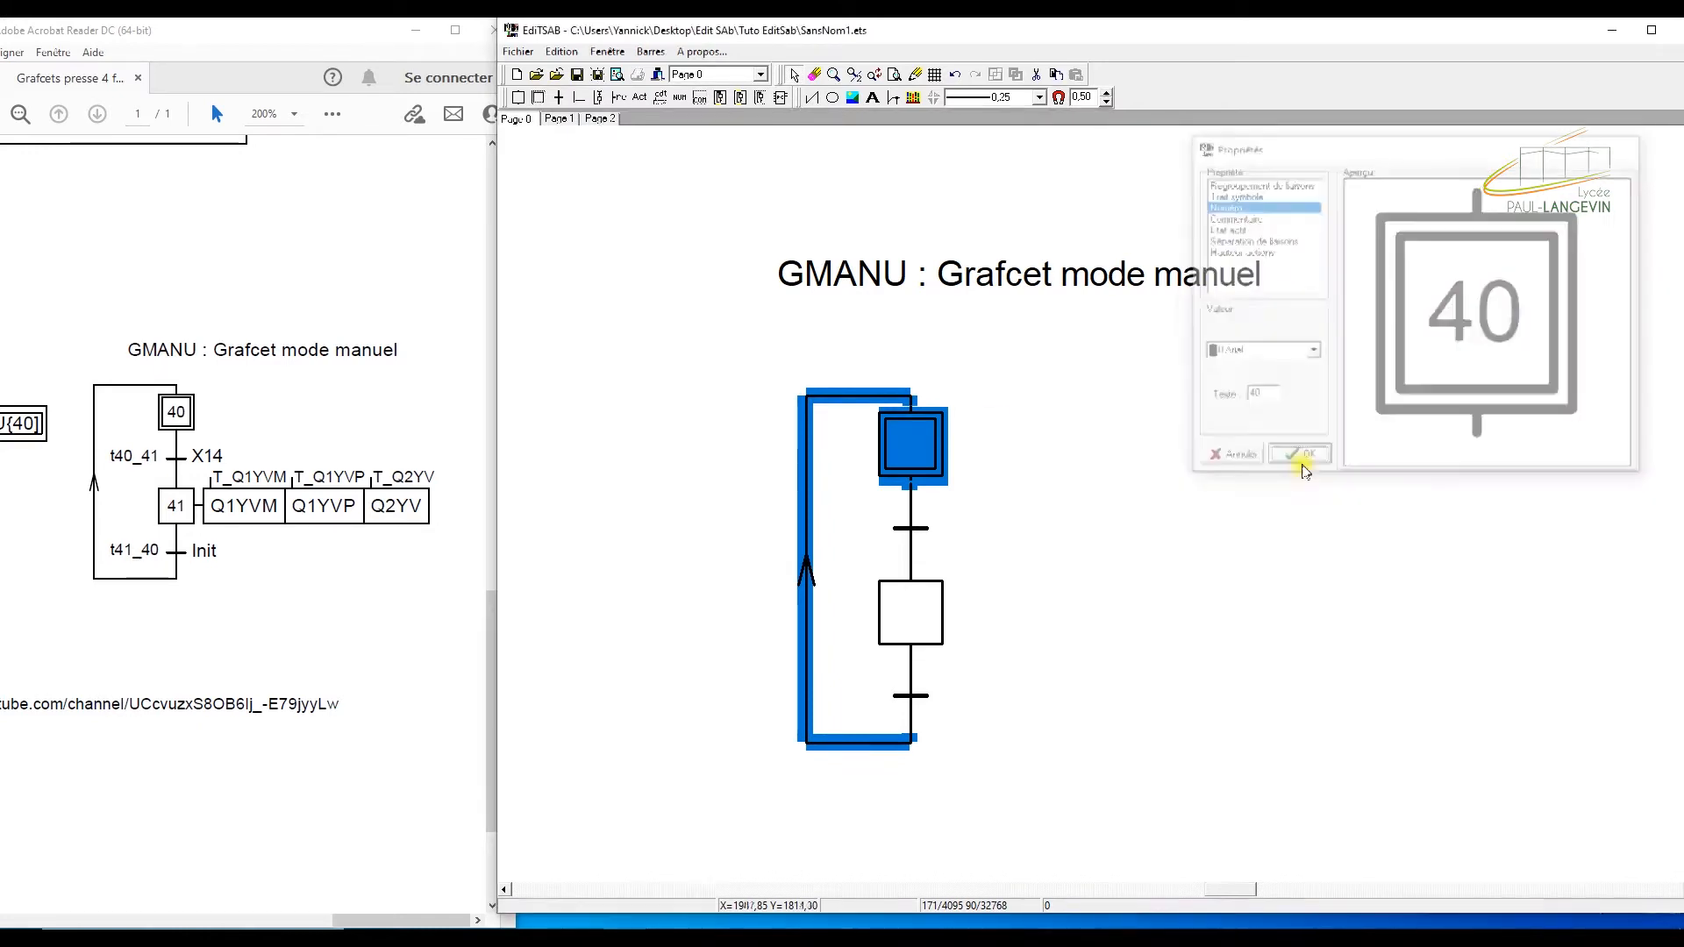
- Enter 41 as the comment text (Commentaire) of the lower step
double_click(924, 611)
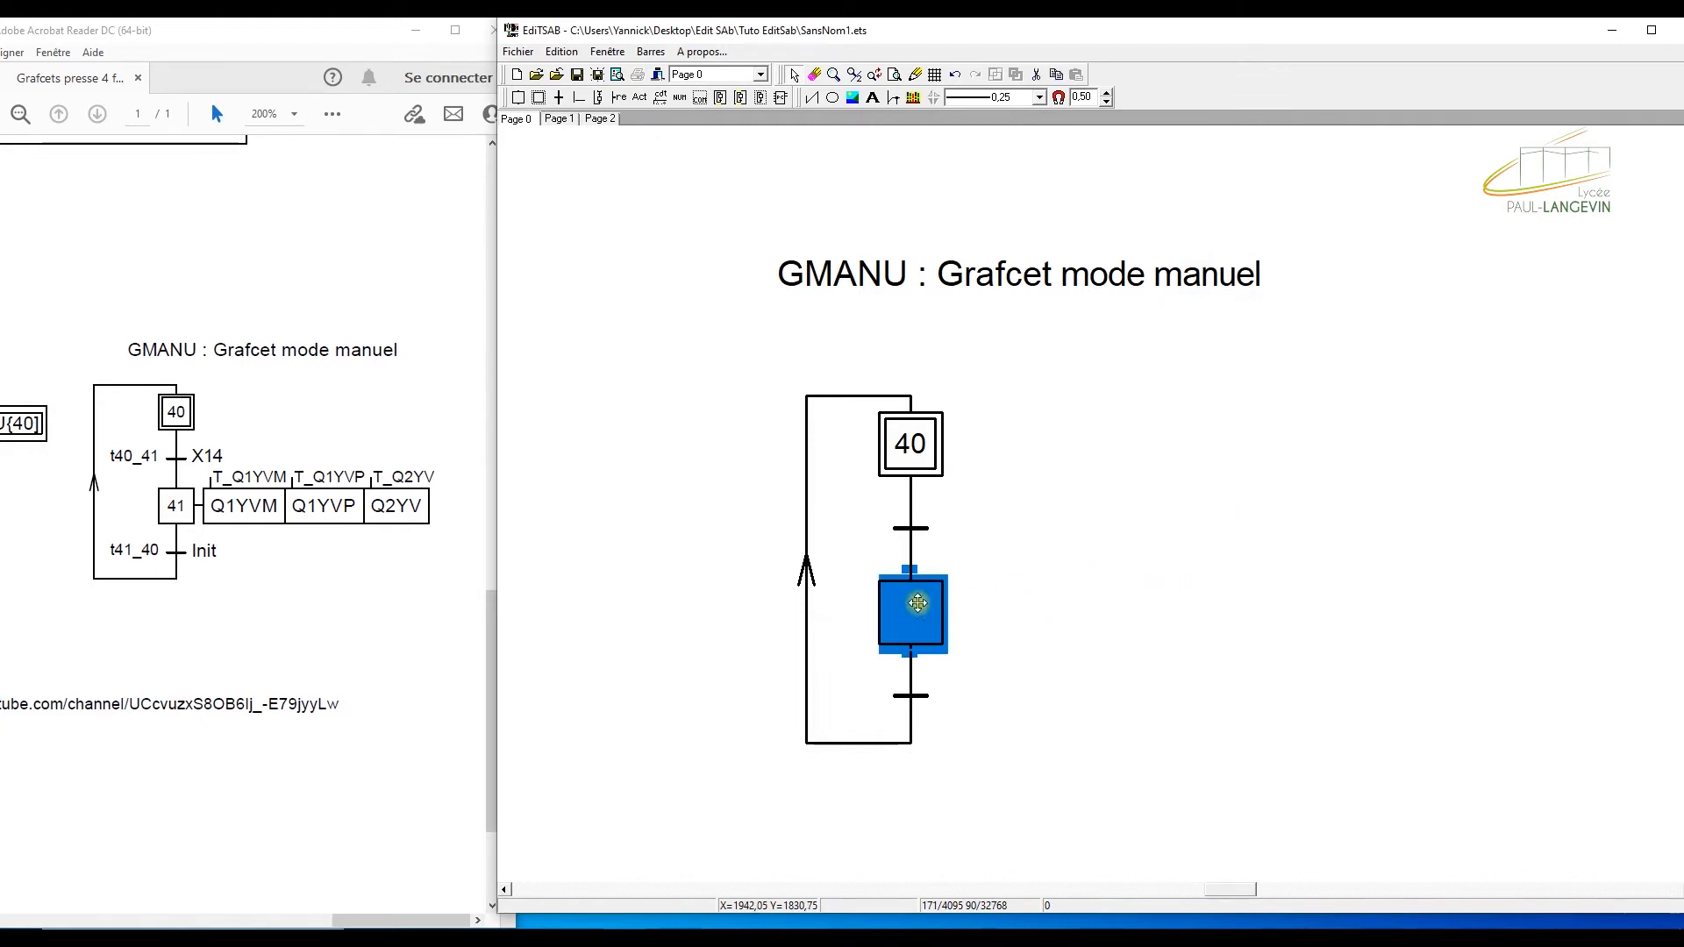
click(1235, 218)
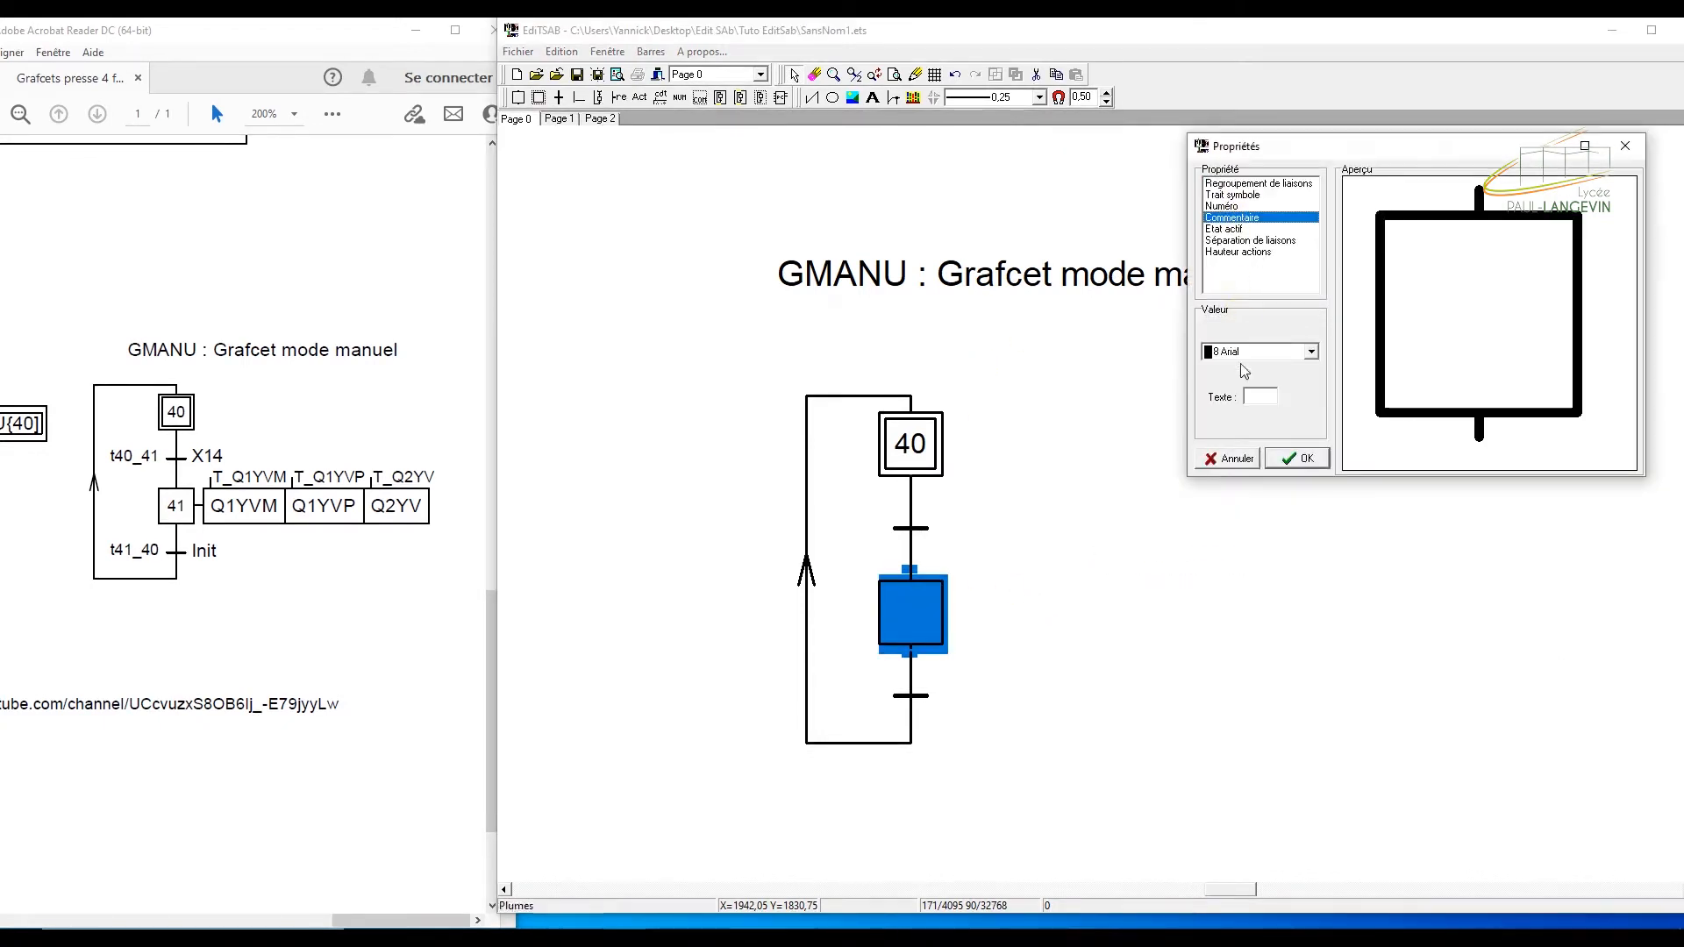
click(1261, 397)
text(41)
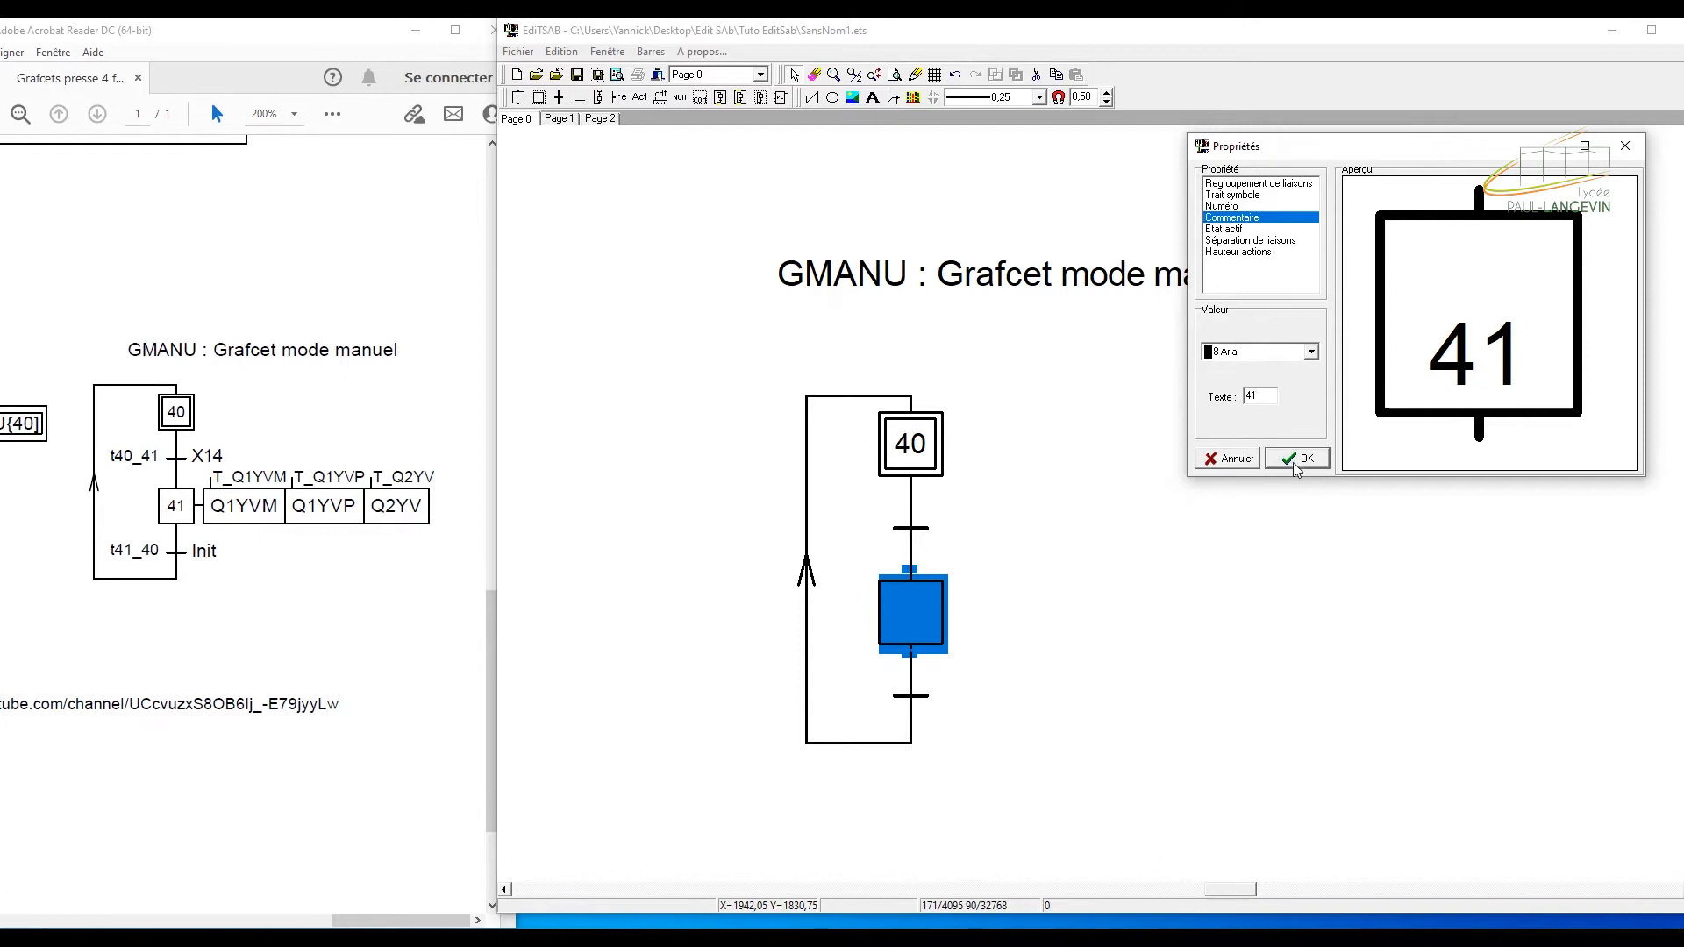
click(1296, 459)
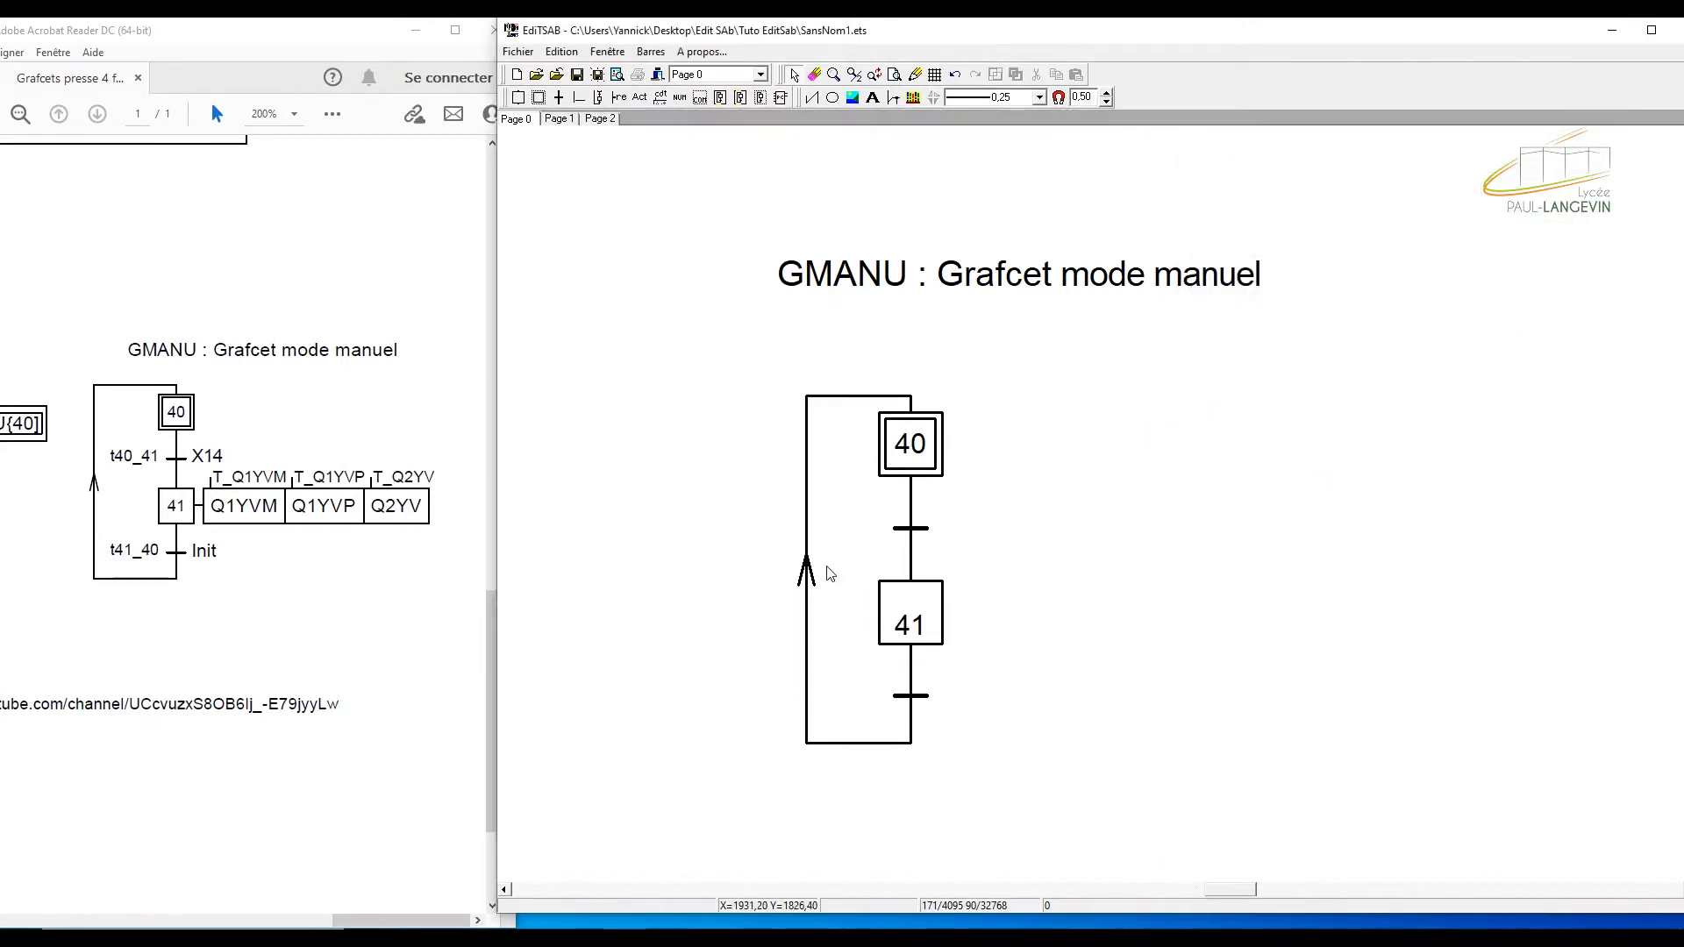
- Set the receptivities of the transitions: X14 for the upper one and Init for the lower one
drag(1168, 501, 608, 173)
double_click(911, 529)
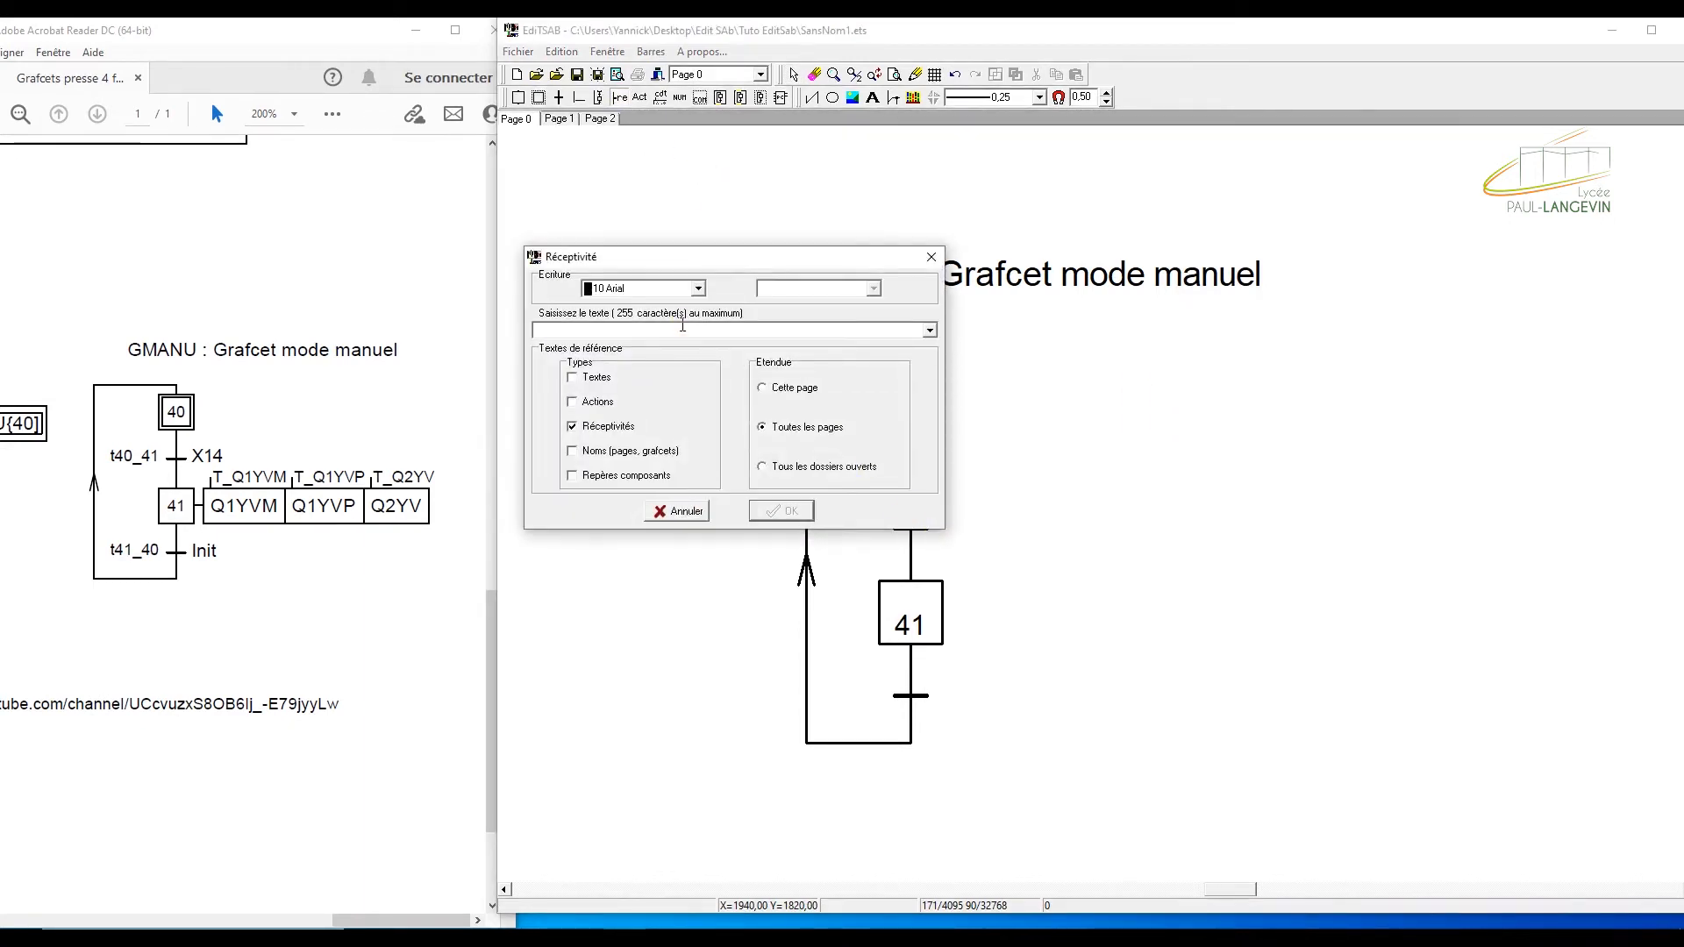
text(X14)
click(777, 514)
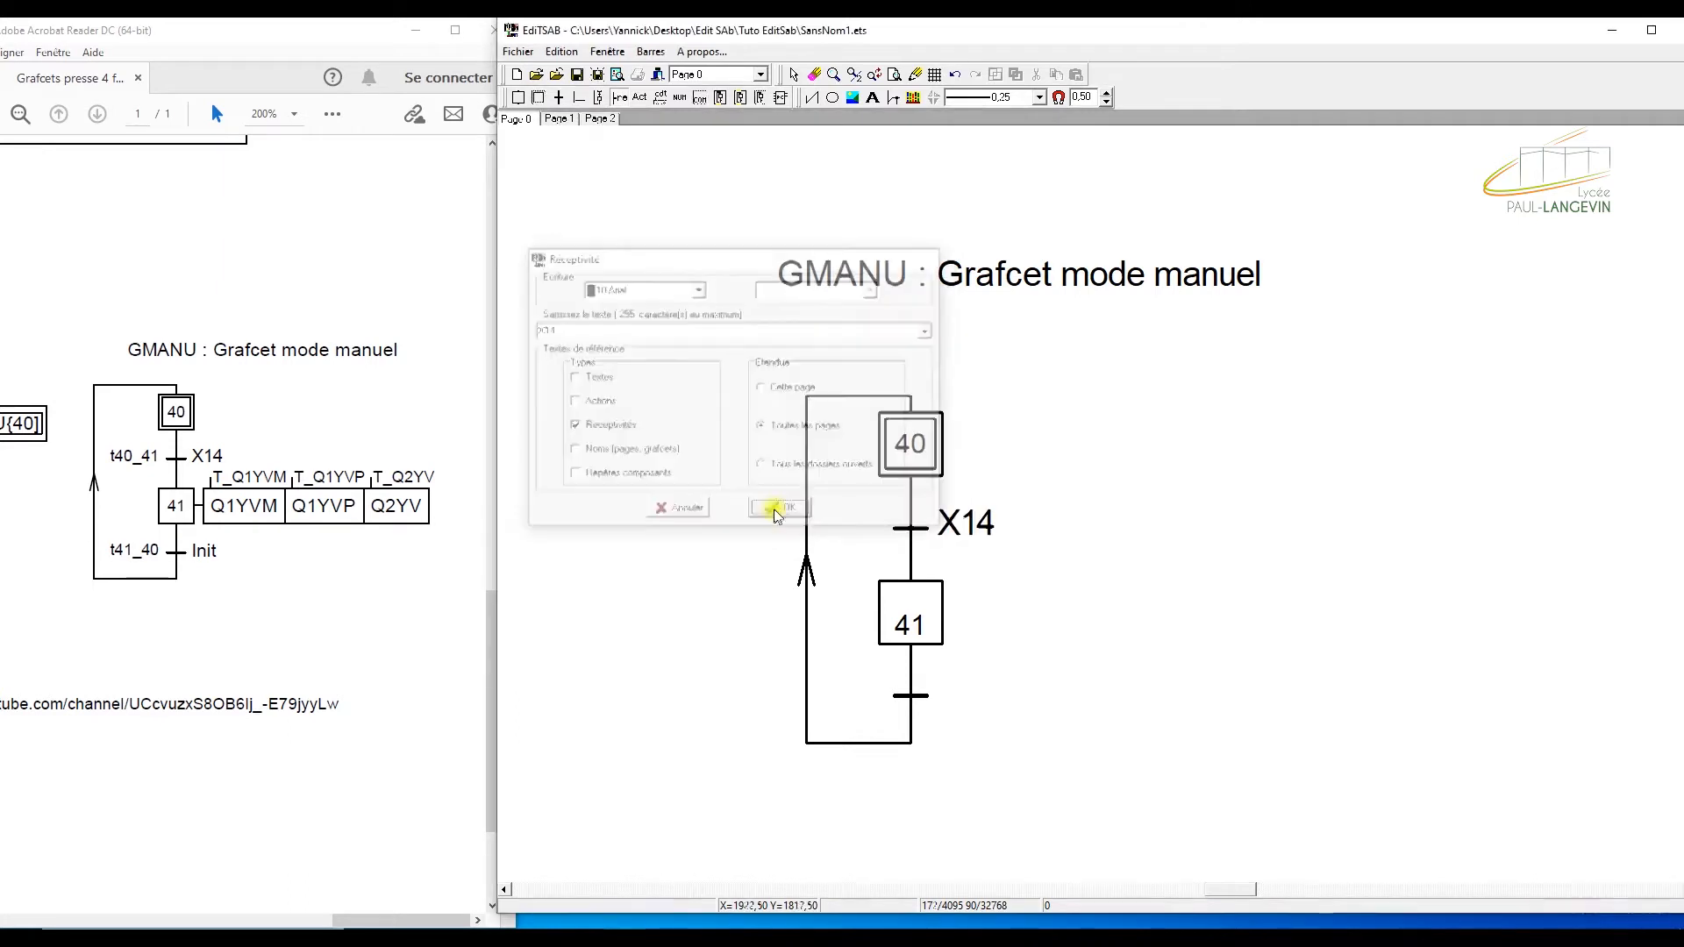
double_click(912, 695)
text(Init)
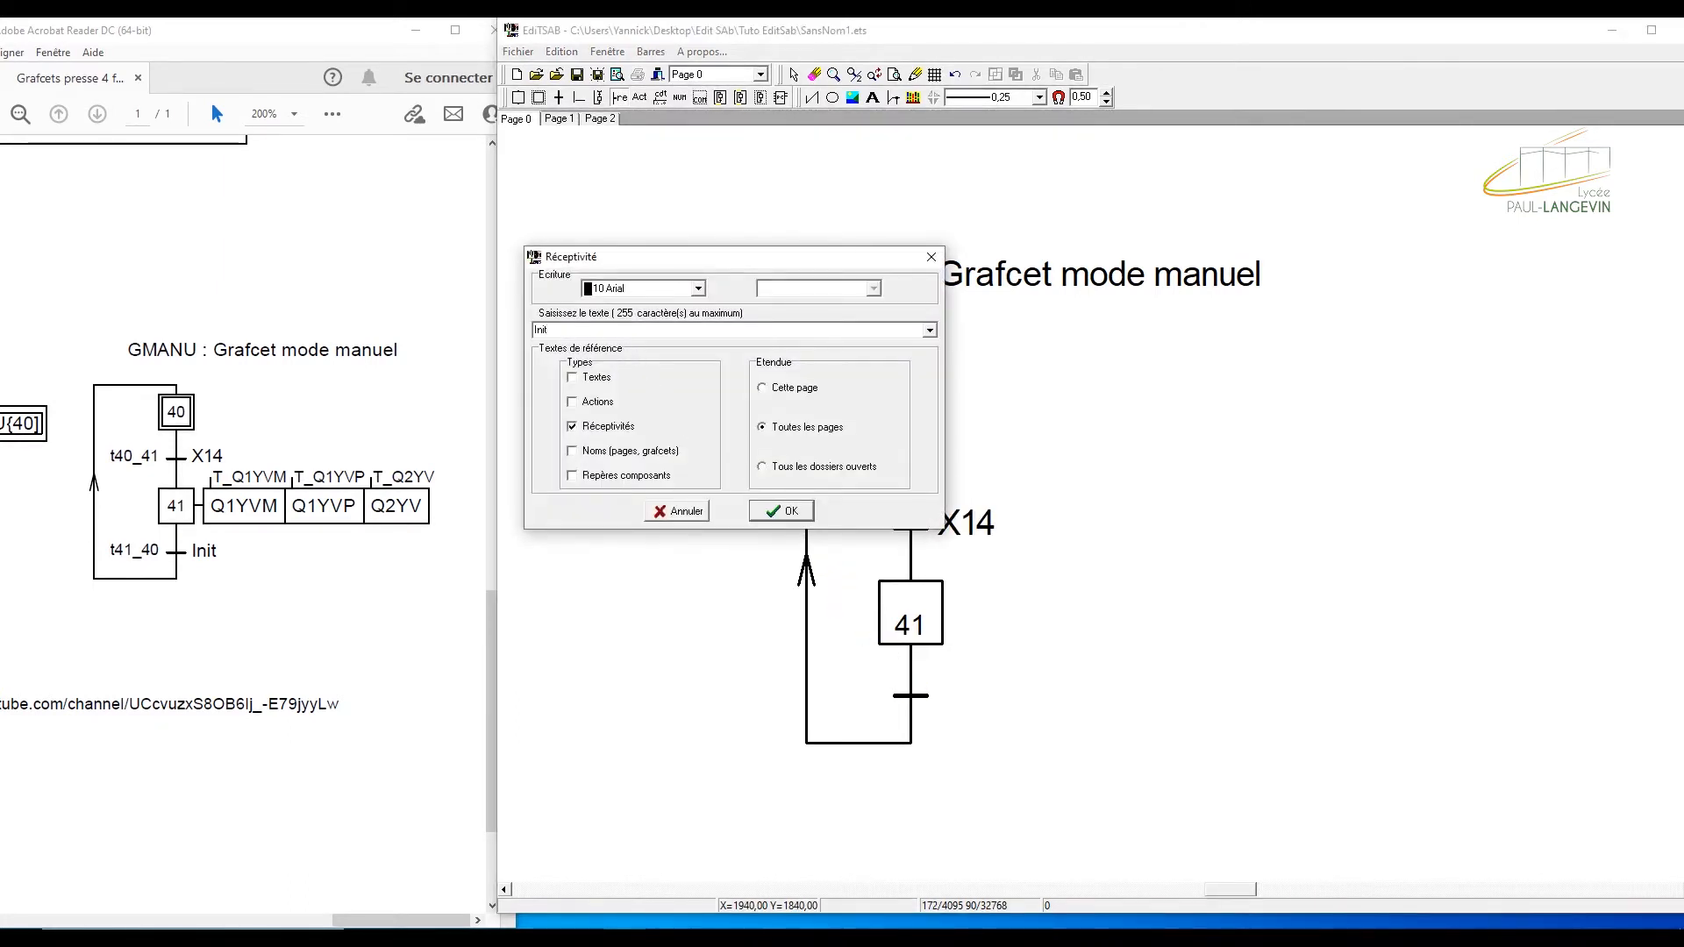
click(769, 514)
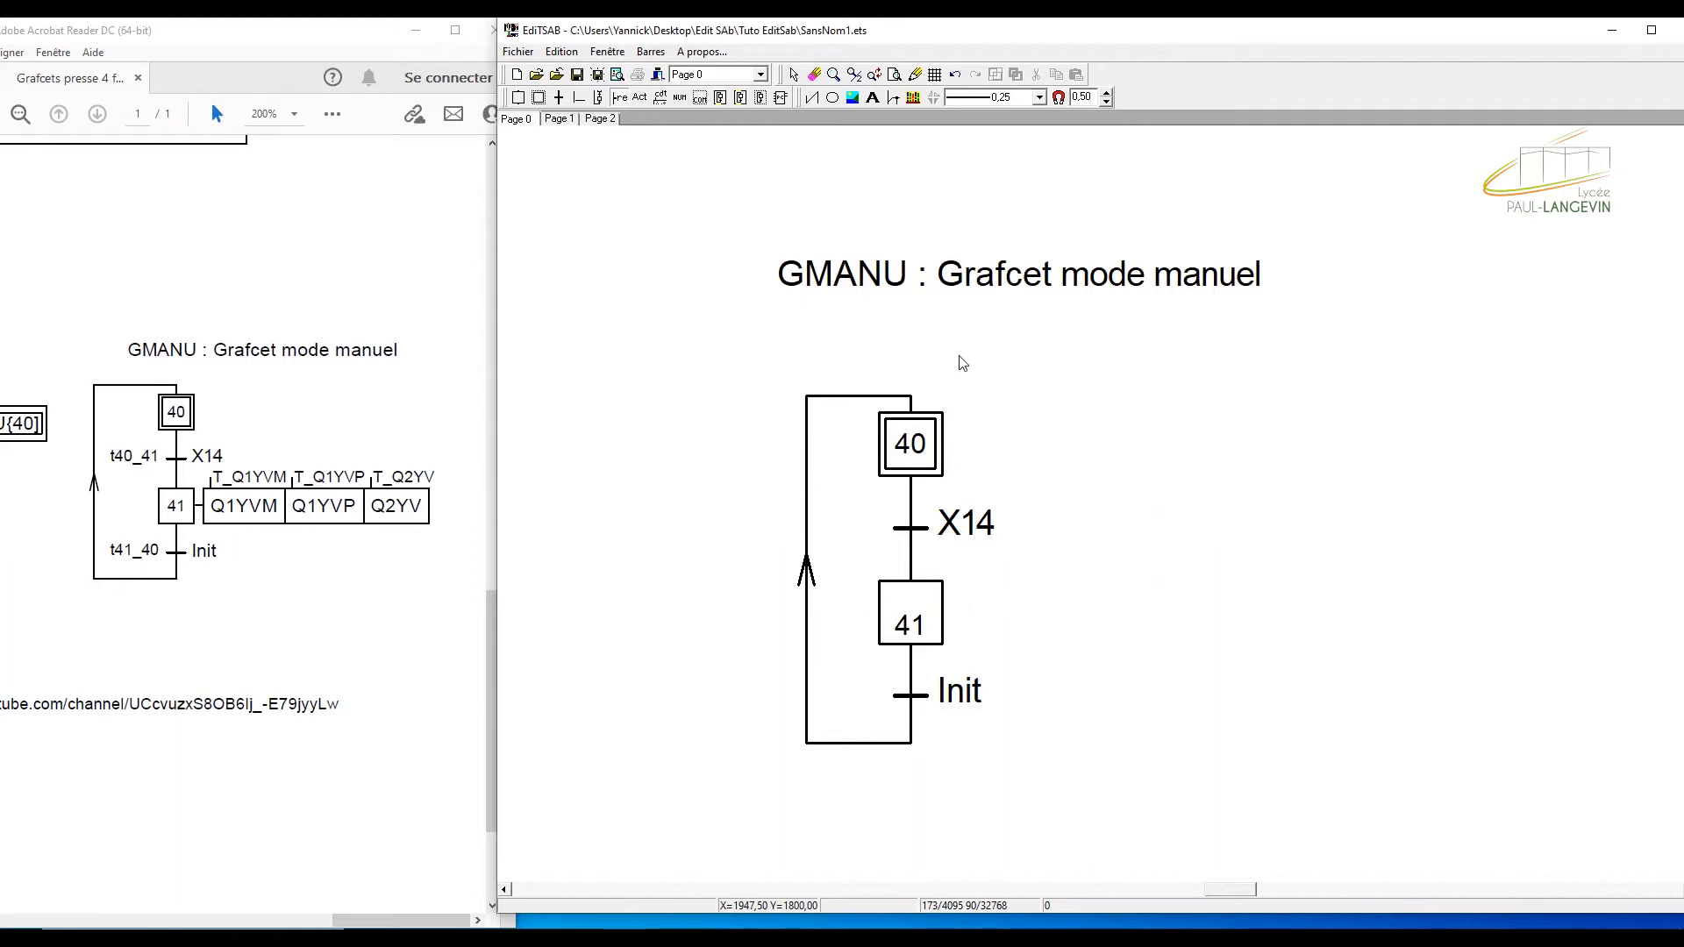
double_click(928, 614)
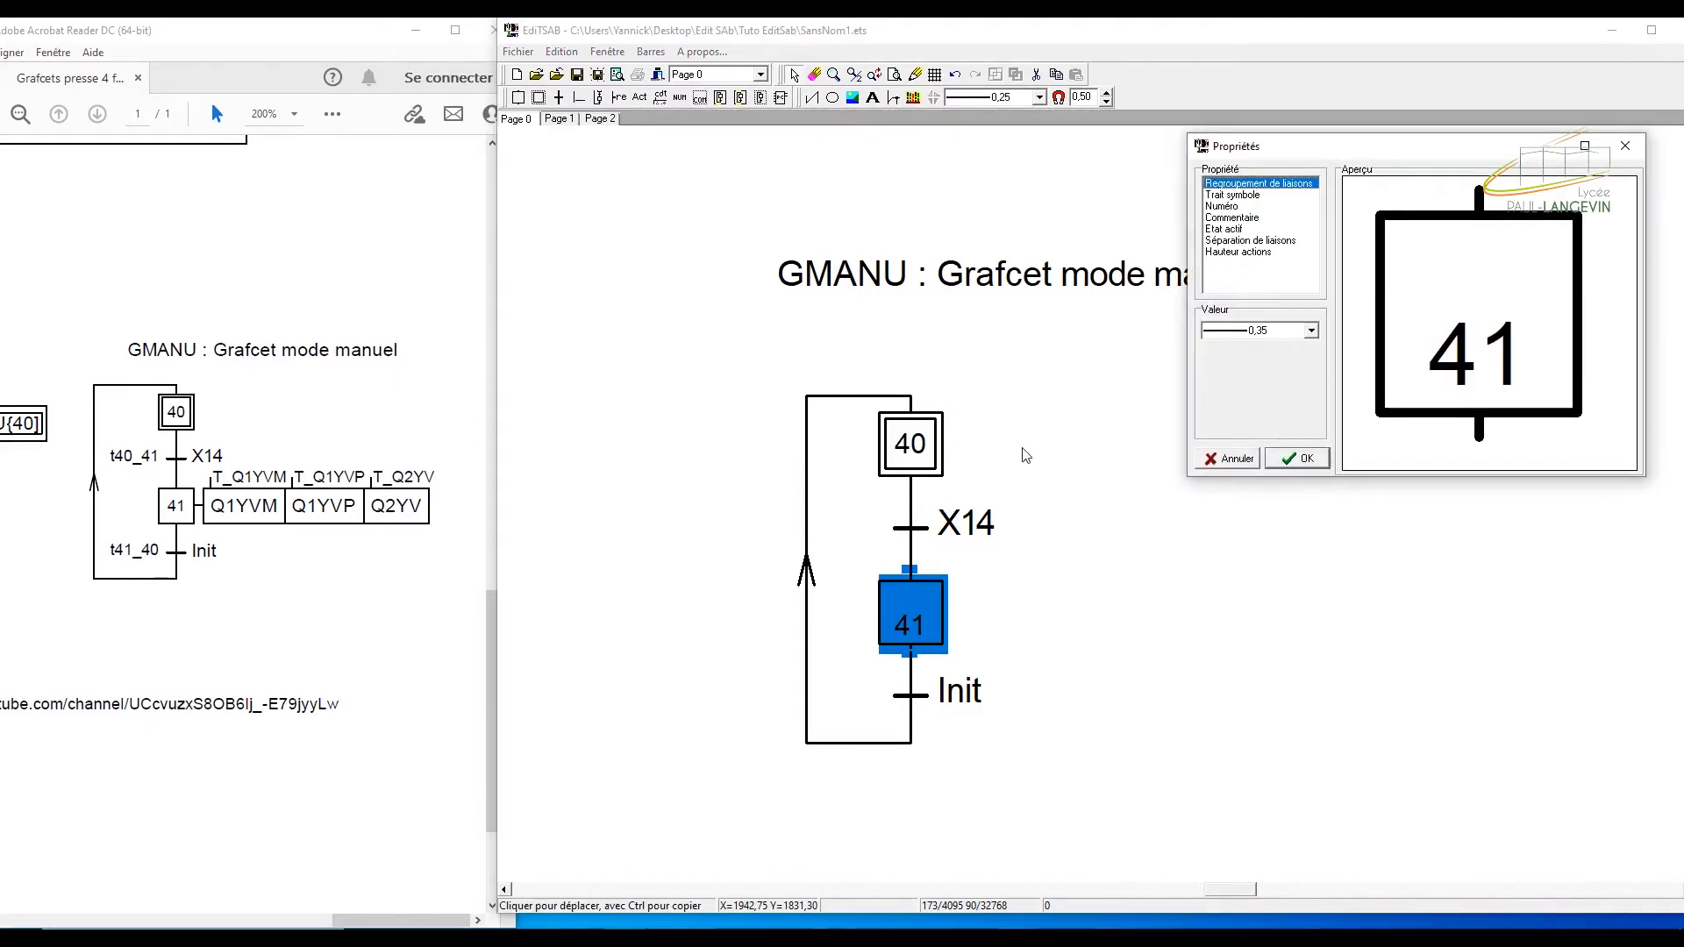
click(1226, 206)
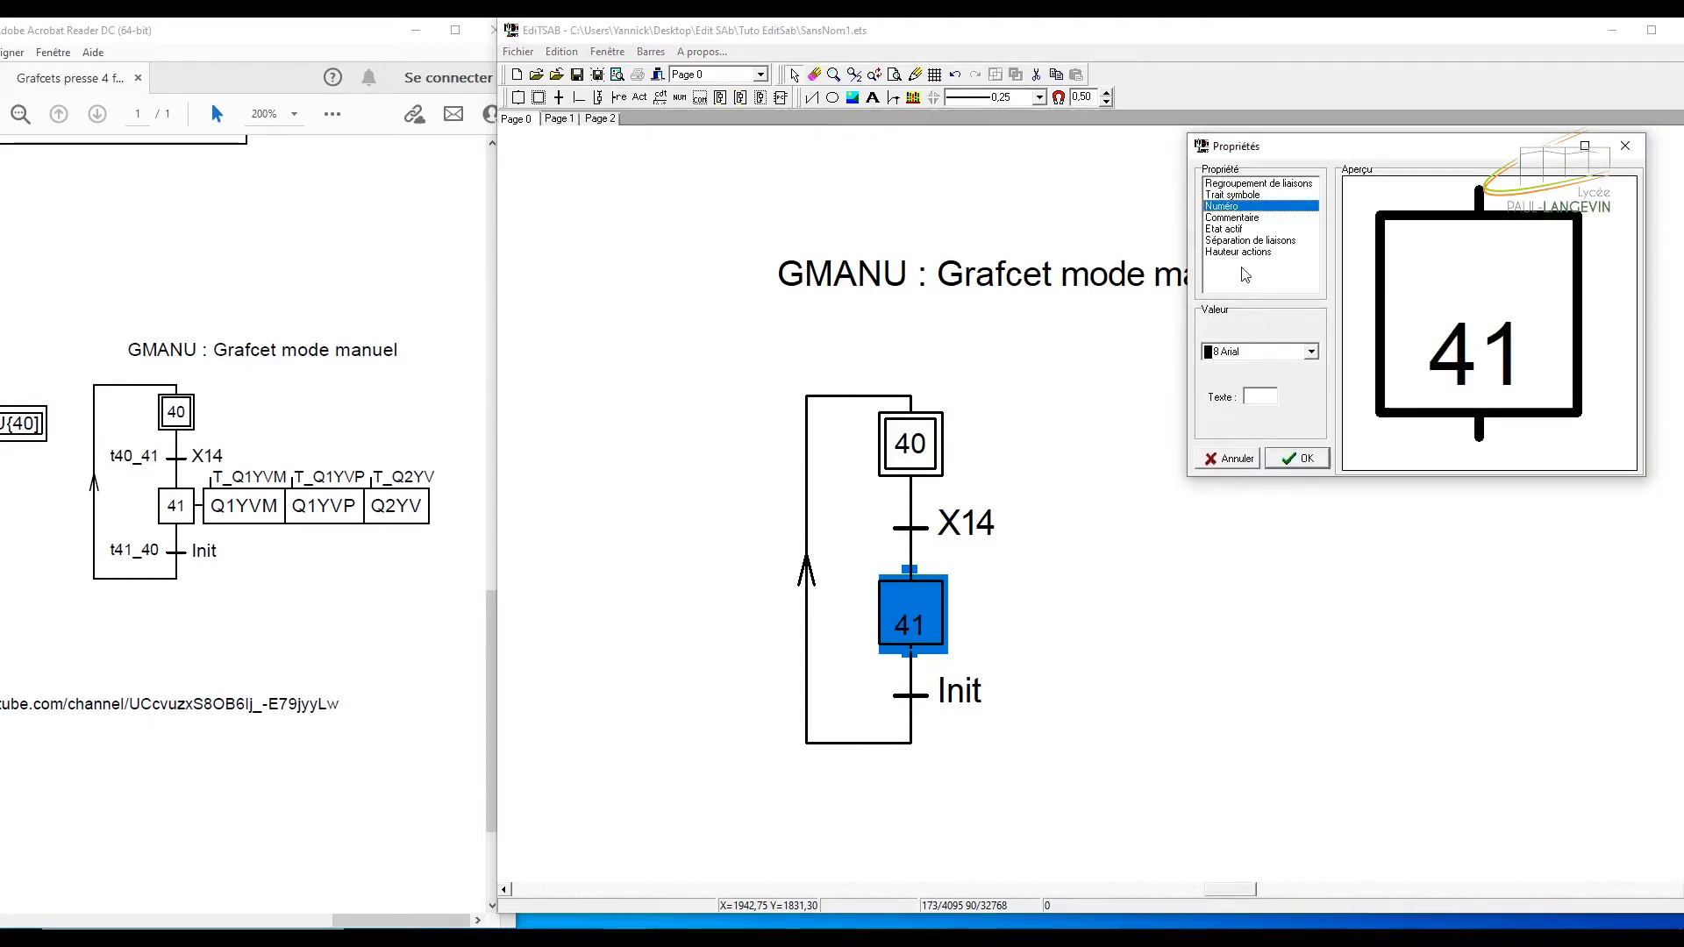
click(1237, 229)
click(1233, 207)
click(1232, 195)
click(1237, 241)
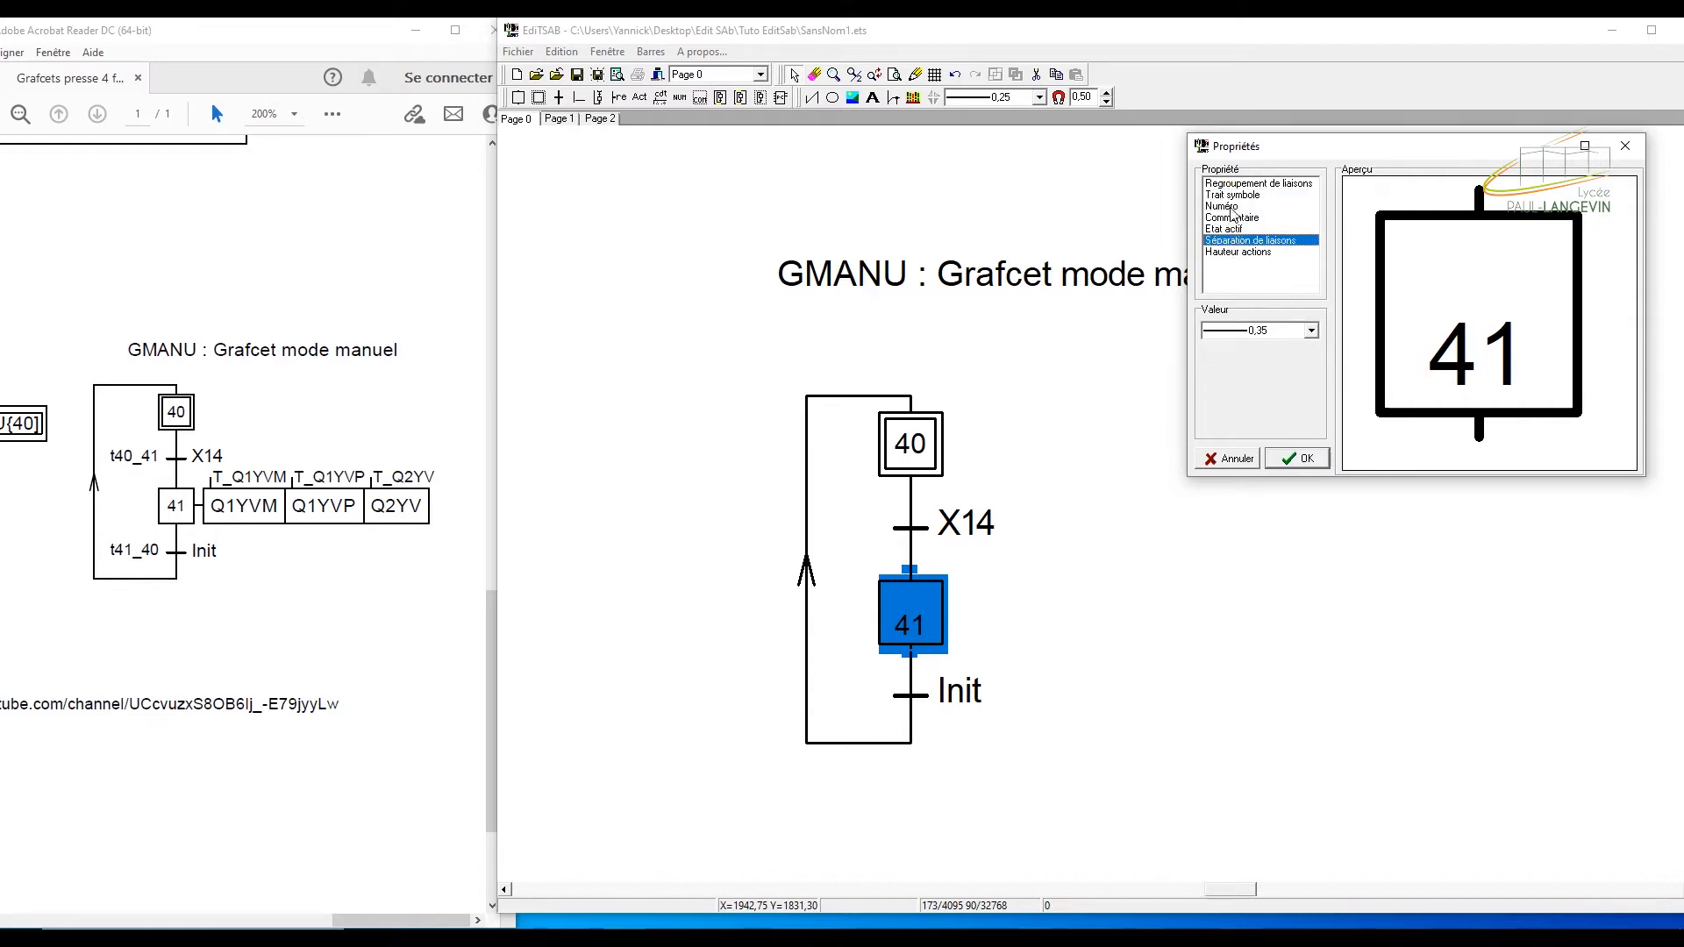
click(1237, 455)
click(1015, 603)
- Set the number (Numéro) property of the lower step to 41
click(930, 614)
double_click(926, 618)
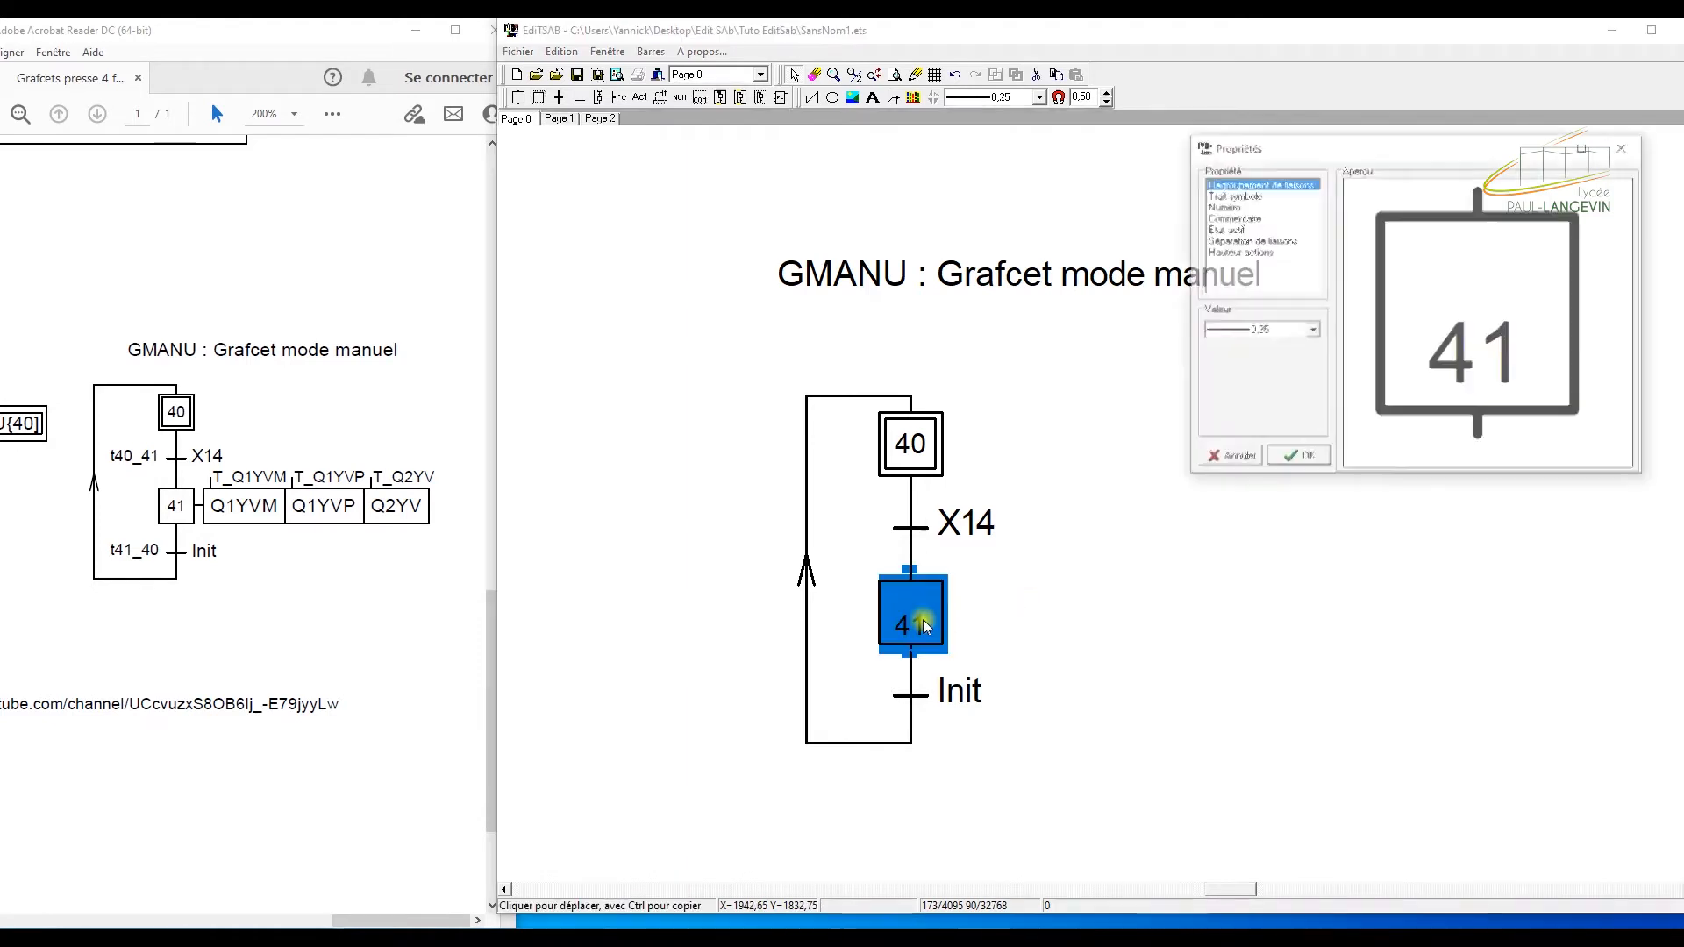
click(1253, 206)
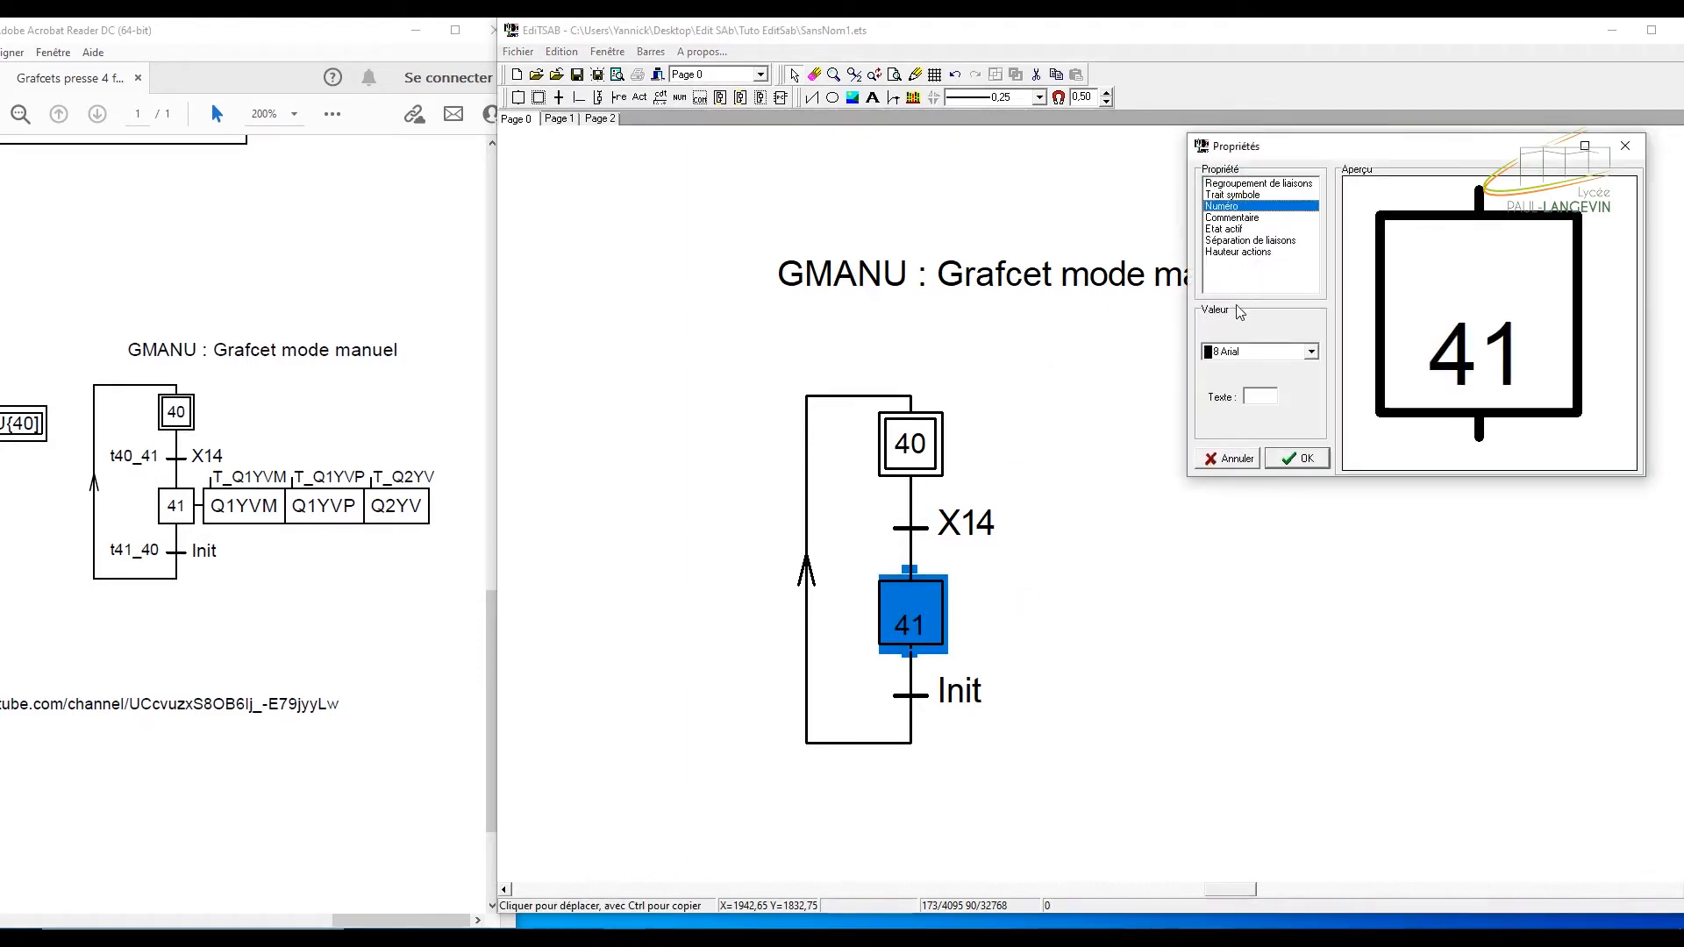
click(1256, 396)
text(41)
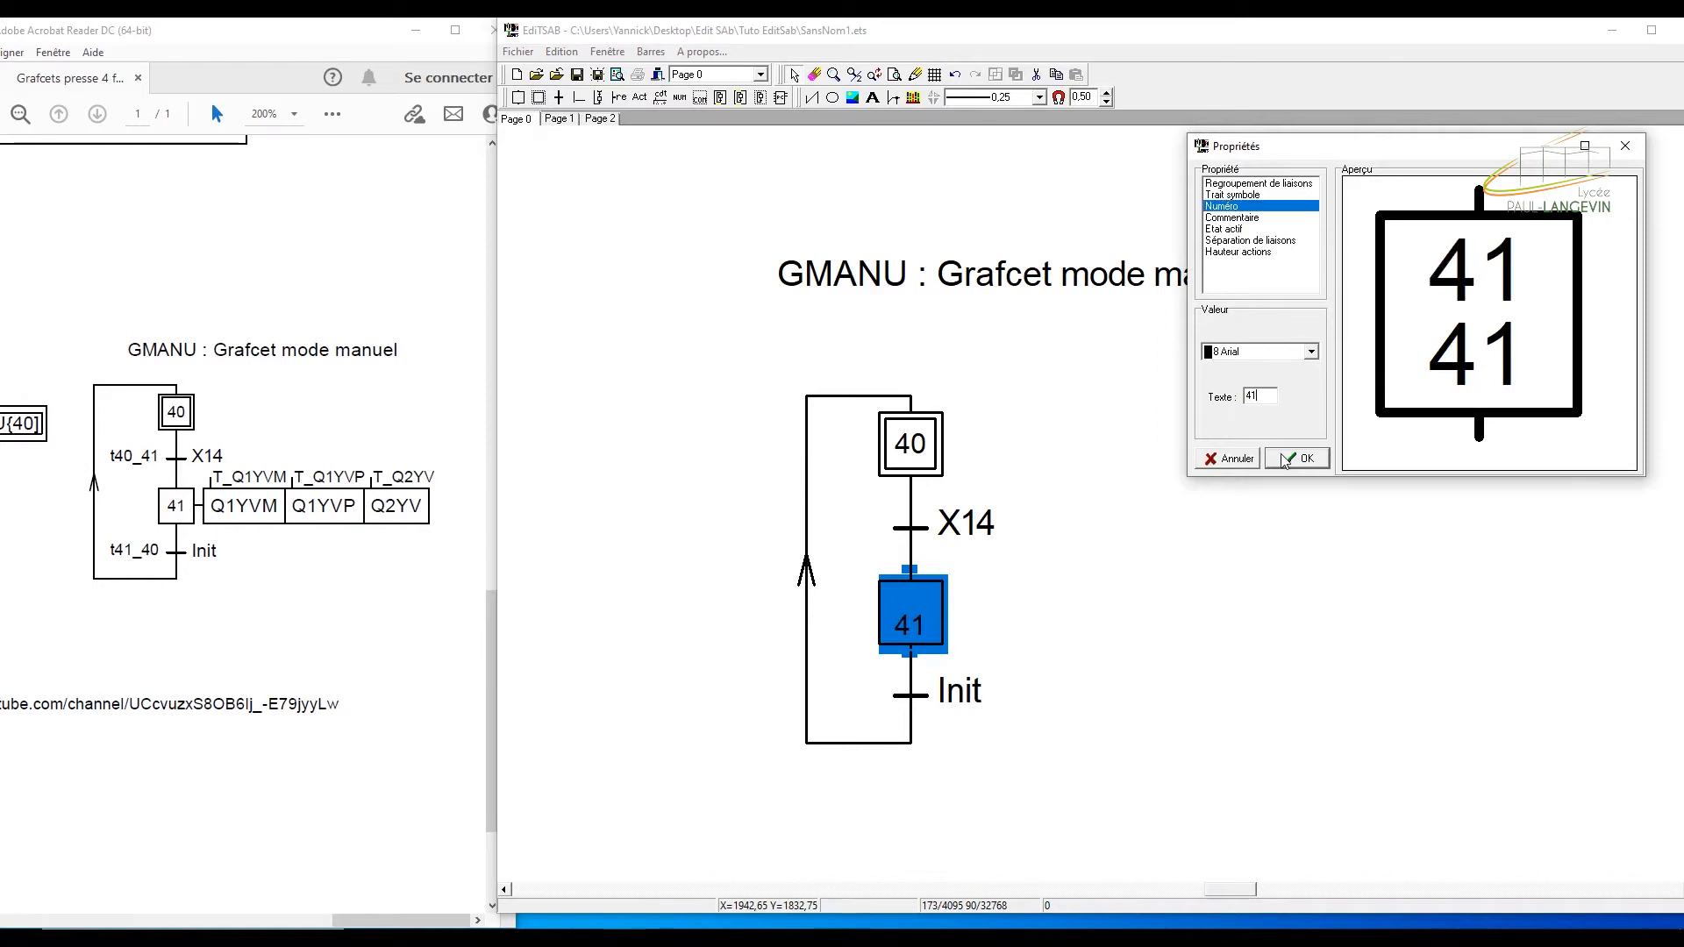
click(1296, 459)
click(1099, 581)
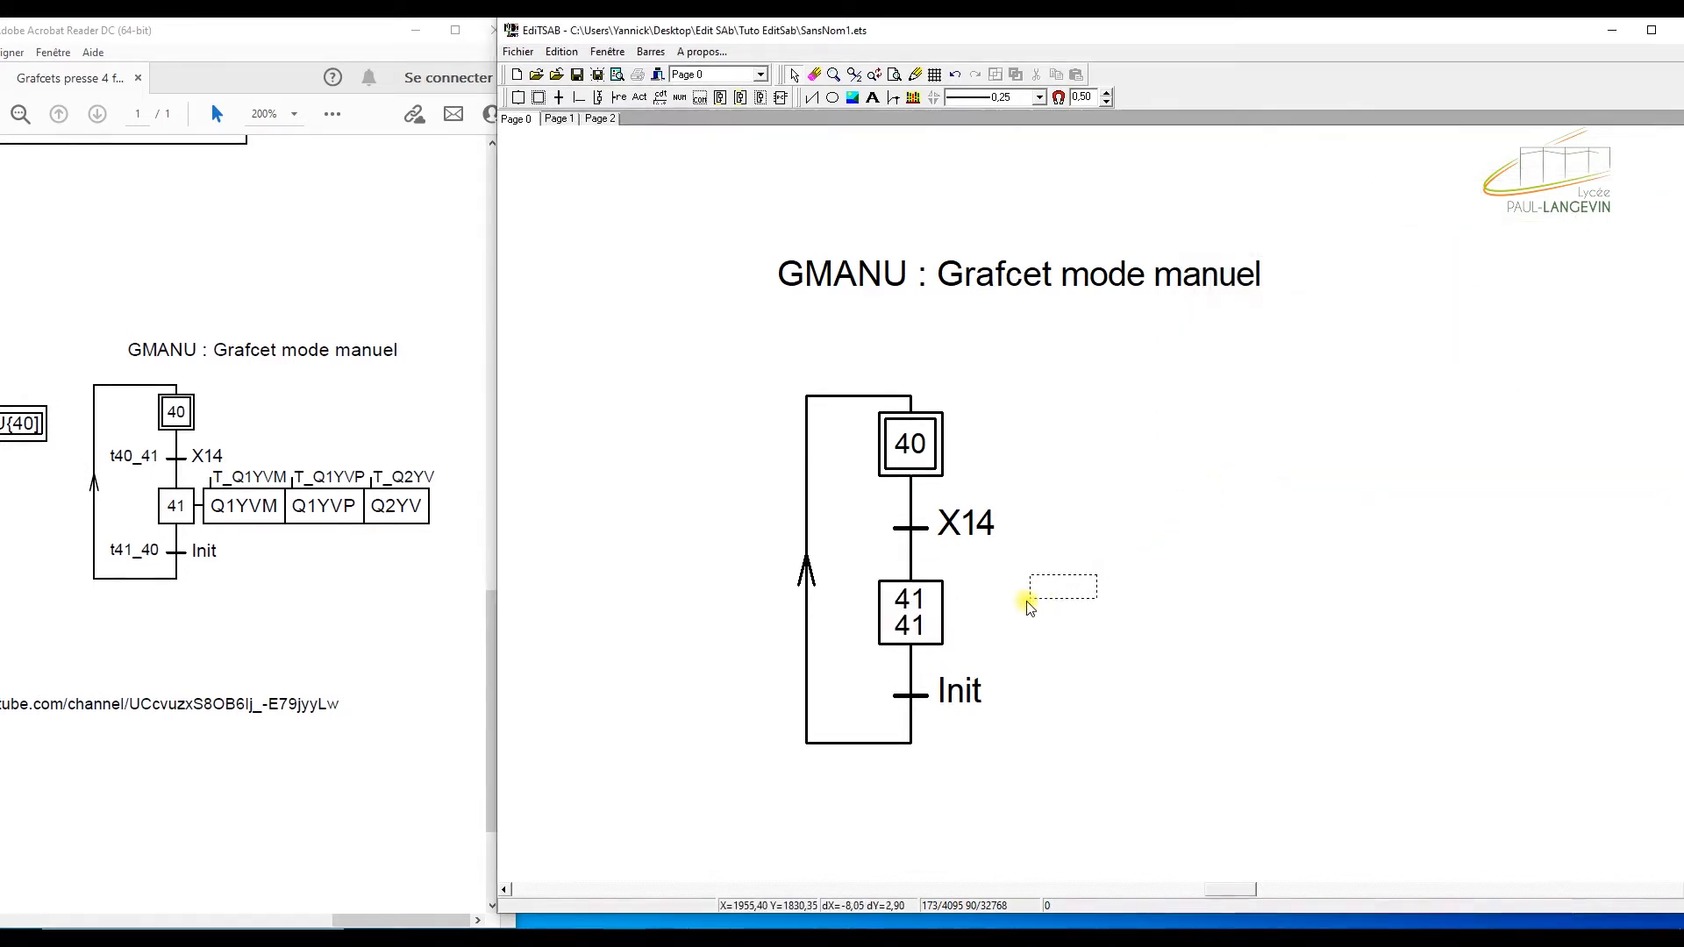
- Clear the comment text (Commentaire) of the lower step
double_click(913, 628)
click(1235, 229)
click(1234, 217)
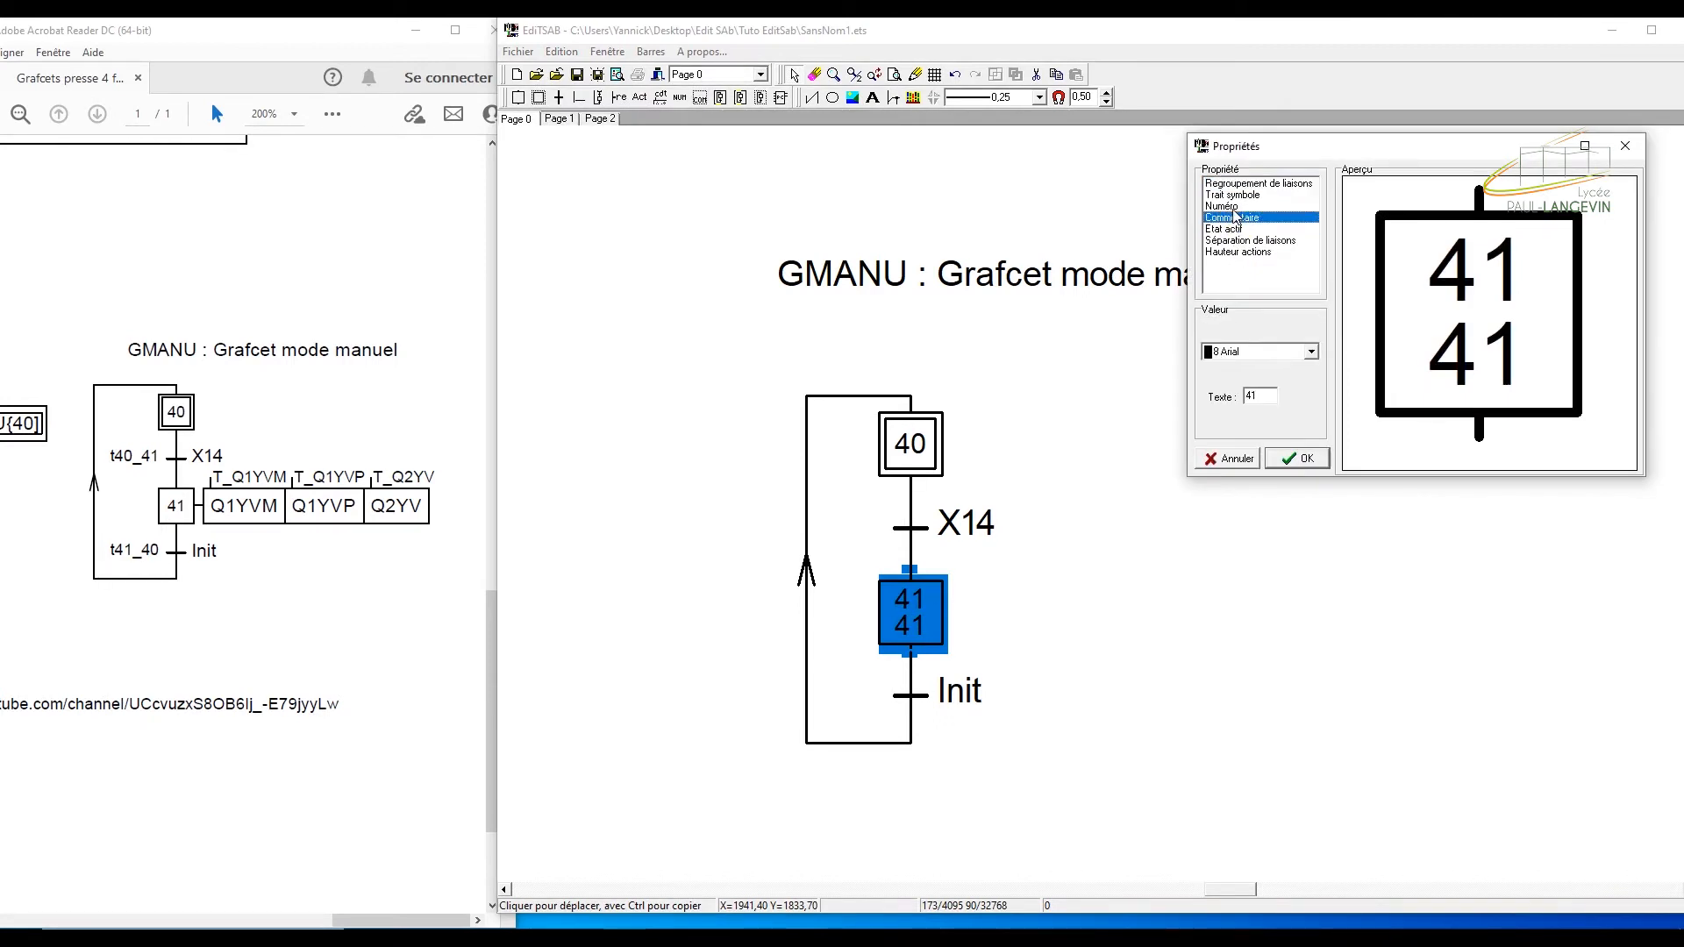
double_click(1254, 396)
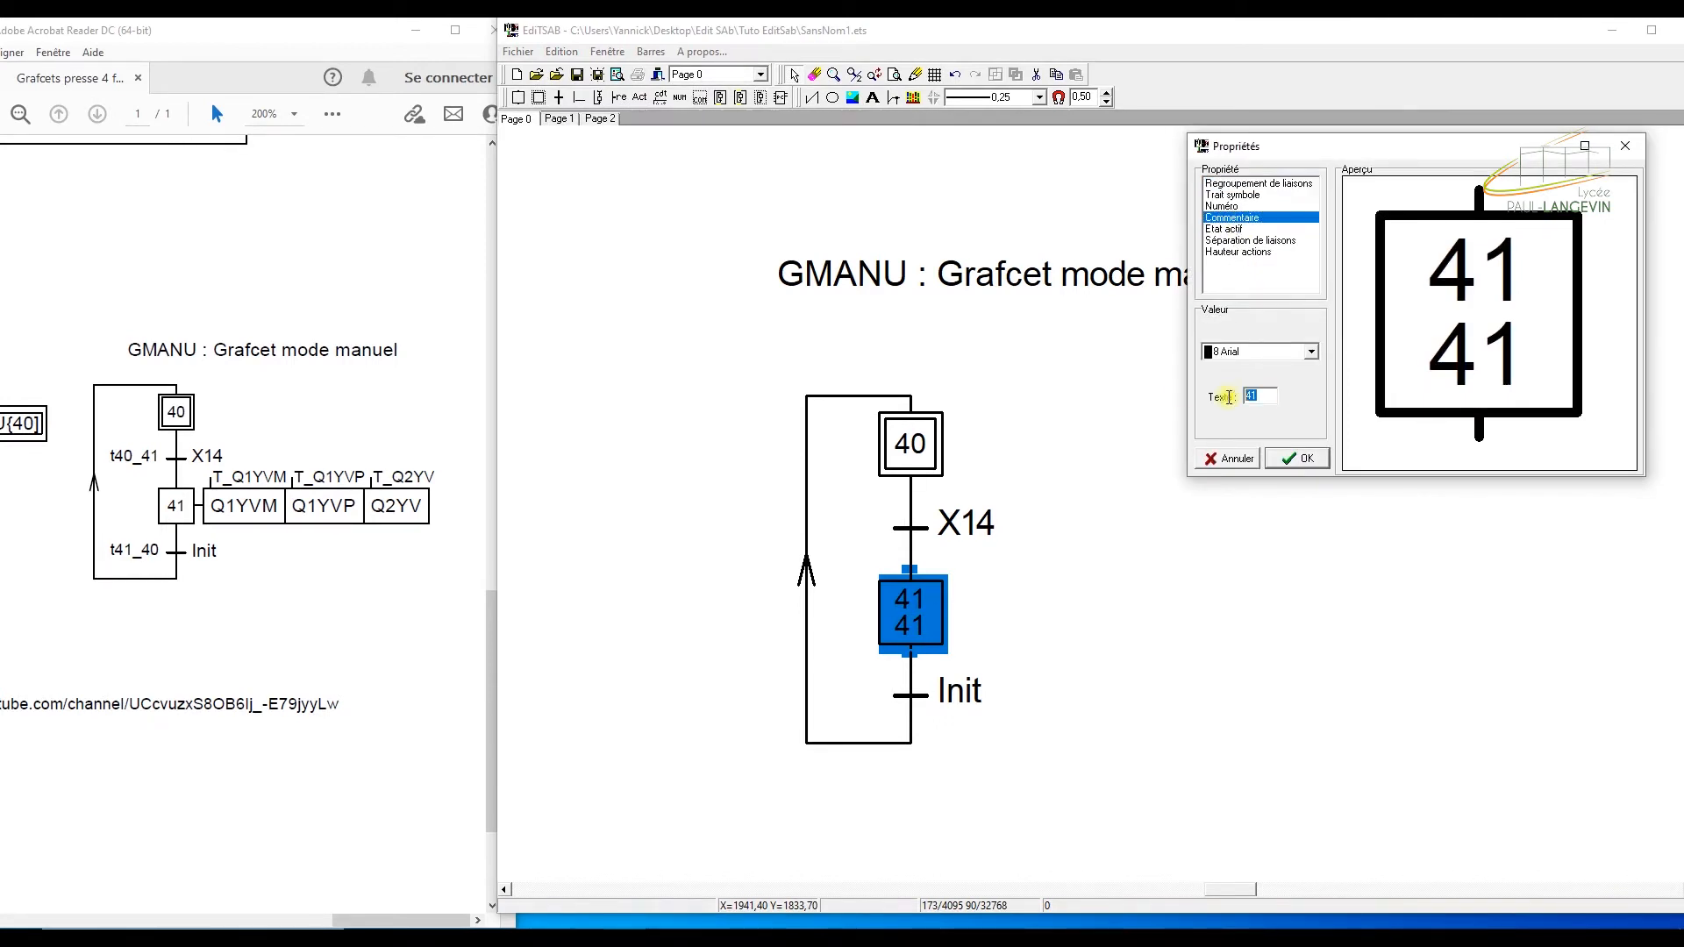
key(BackSpace)
click(1307, 459)
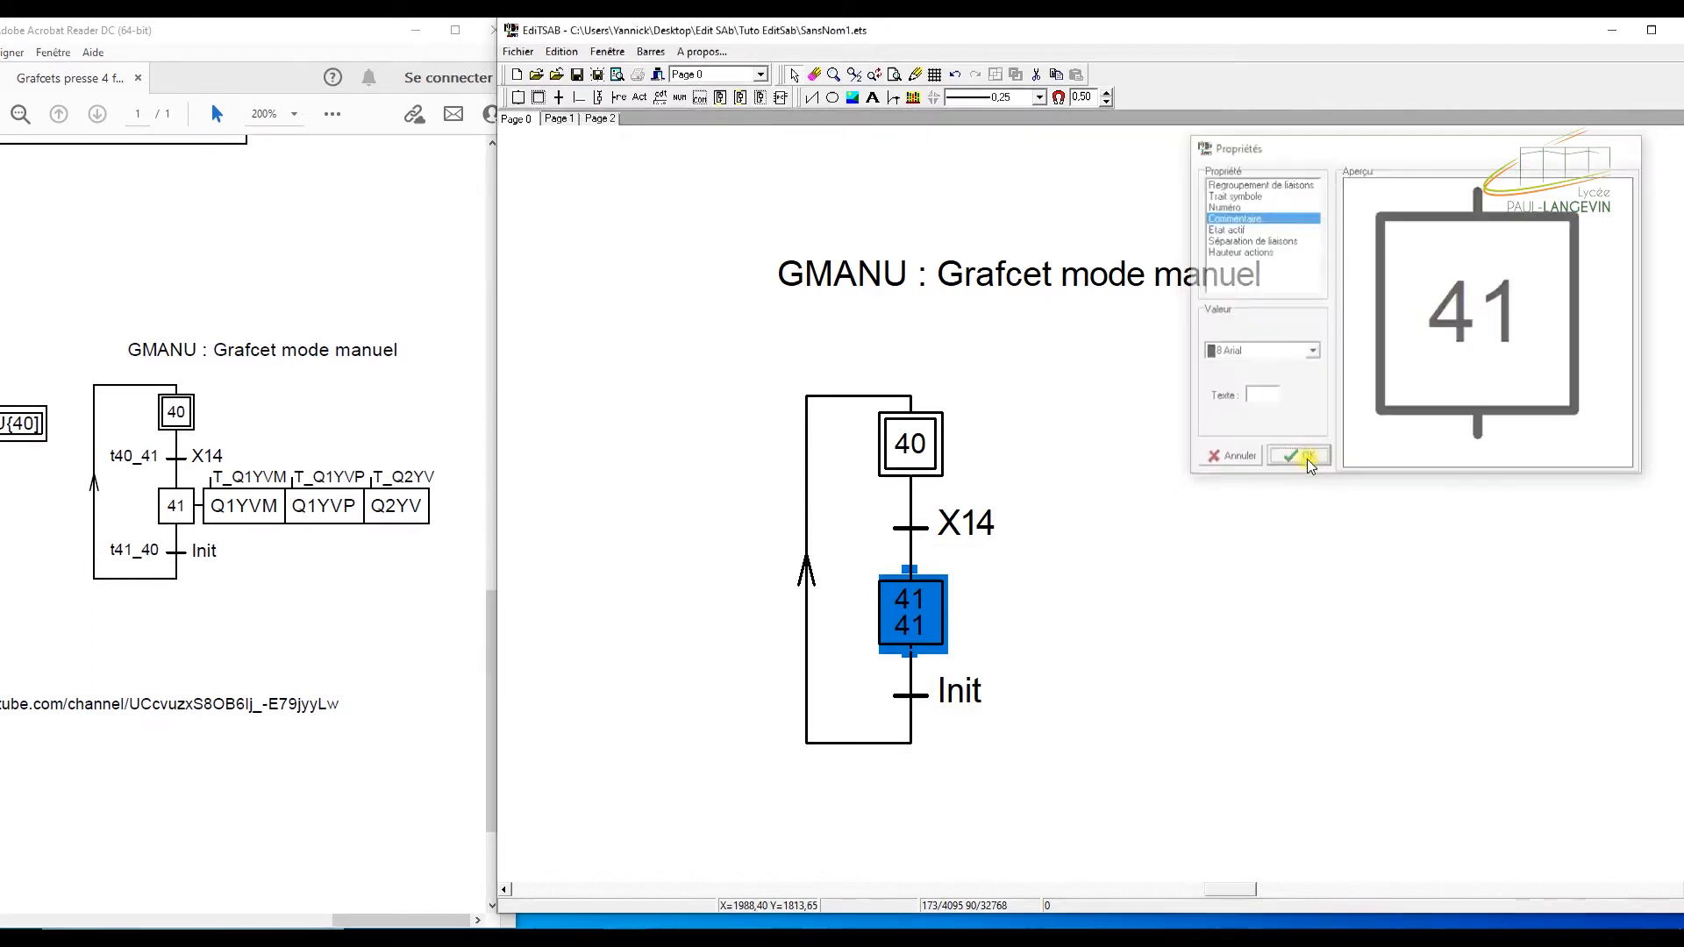
drag(1203, 556, 1151, 544)
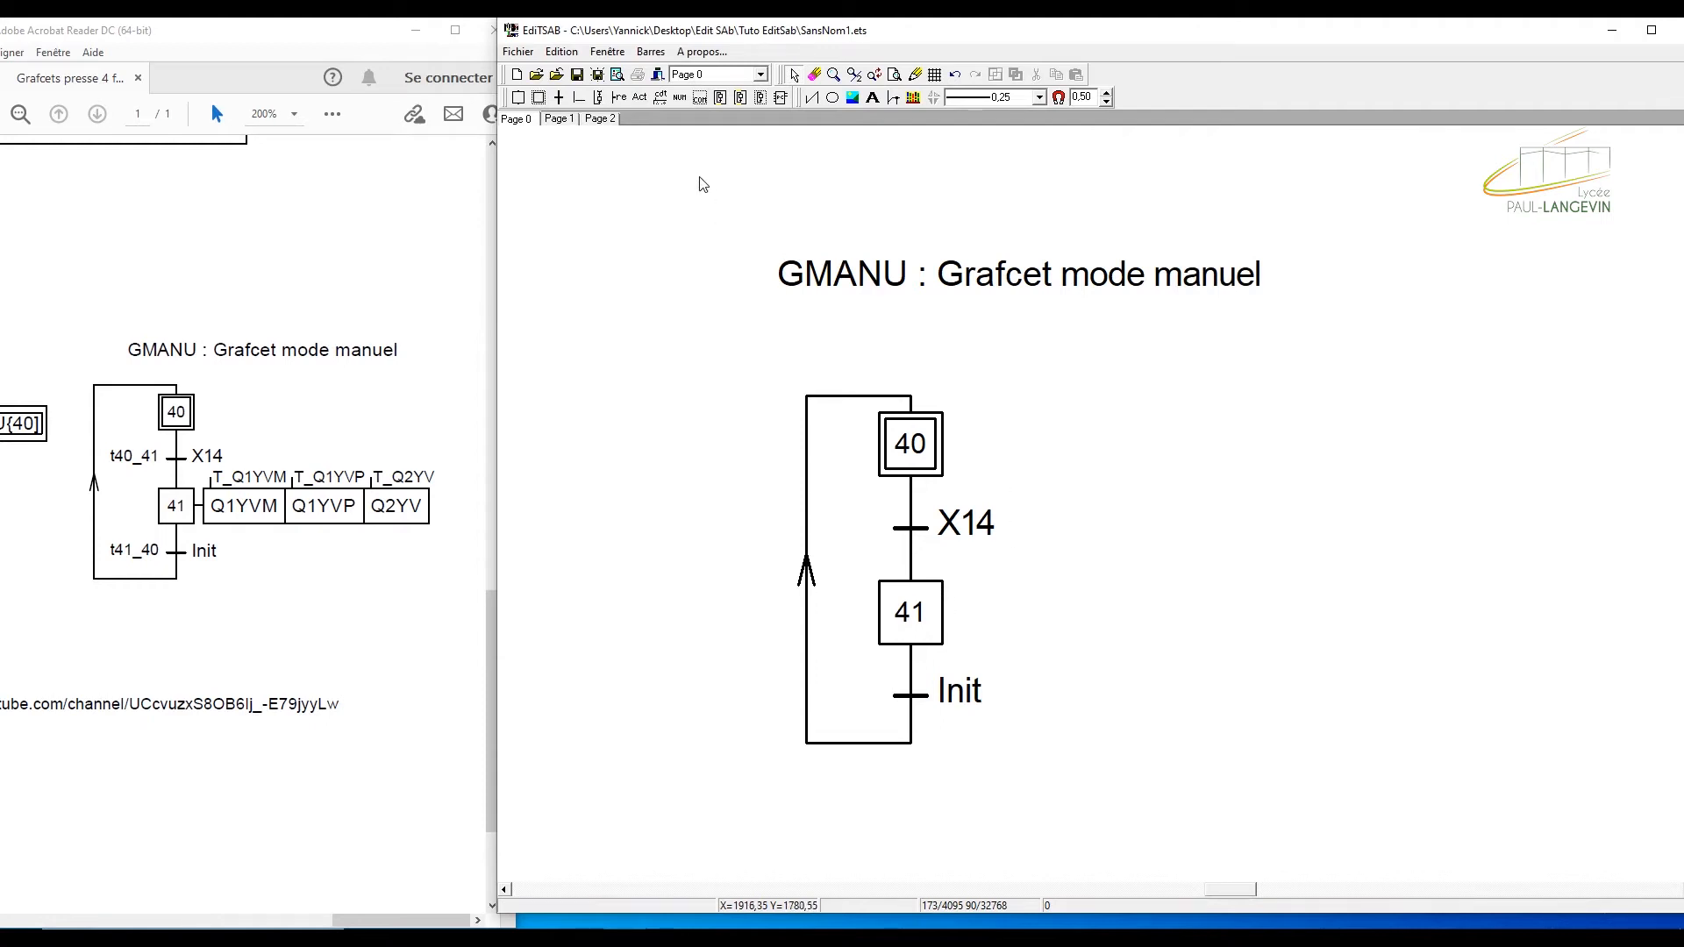
- Attach an assignment action (Assignation) named Q1YVM to step 41
click(639, 97)
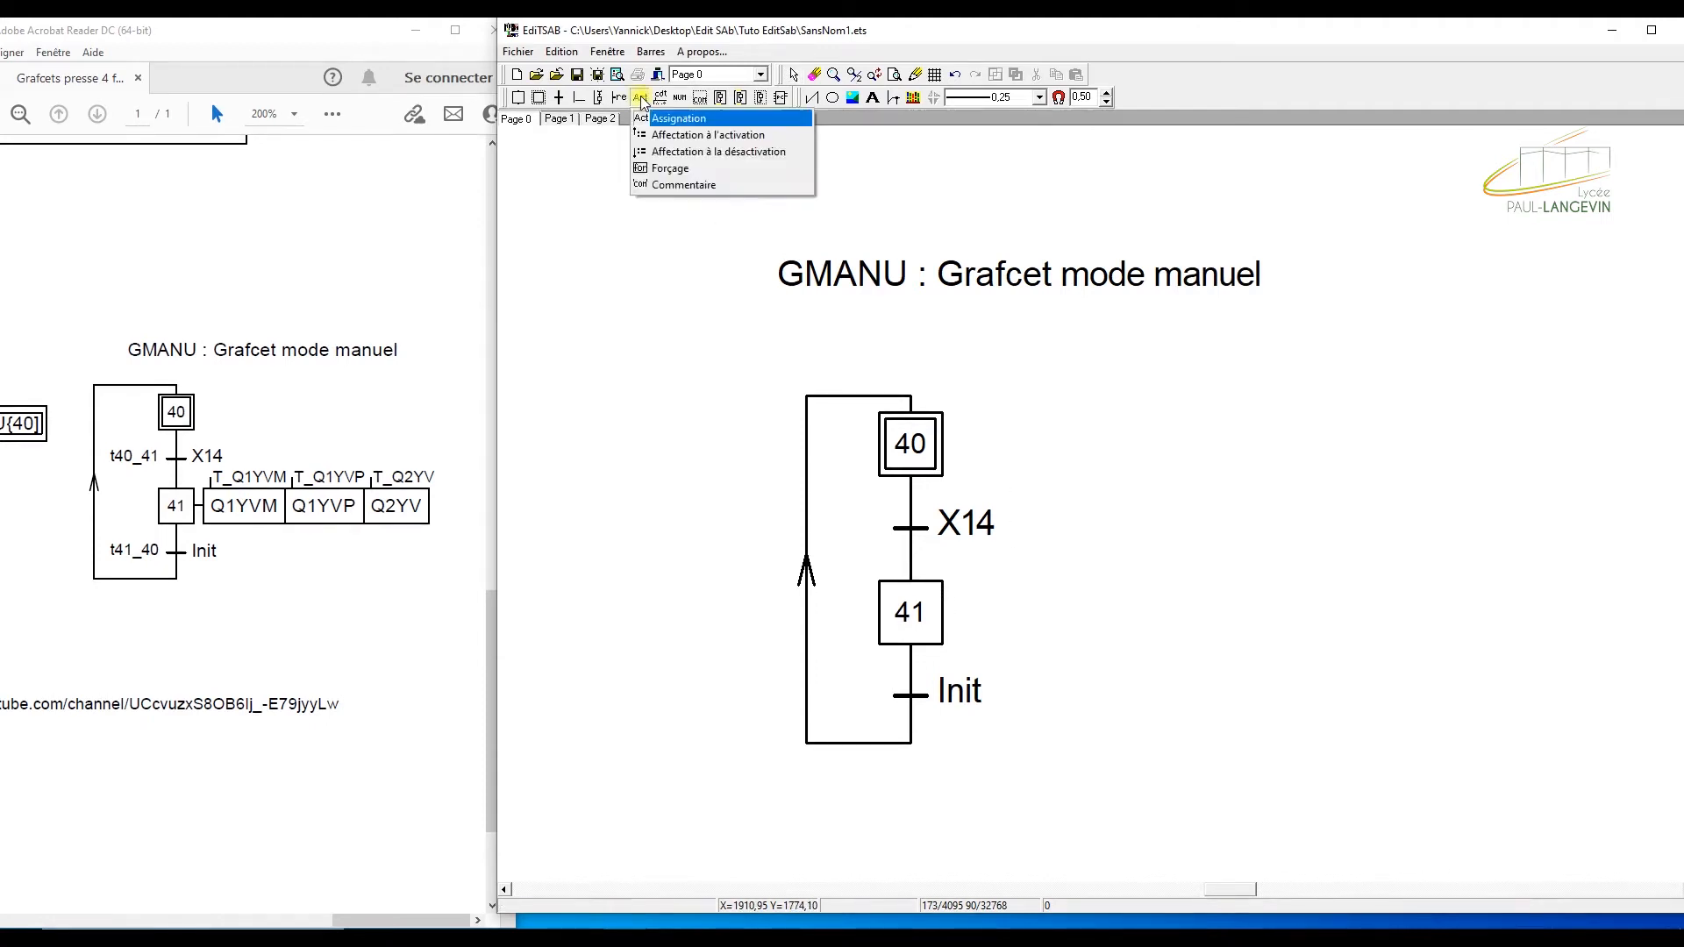
click(688, 119)
click(929, 607)
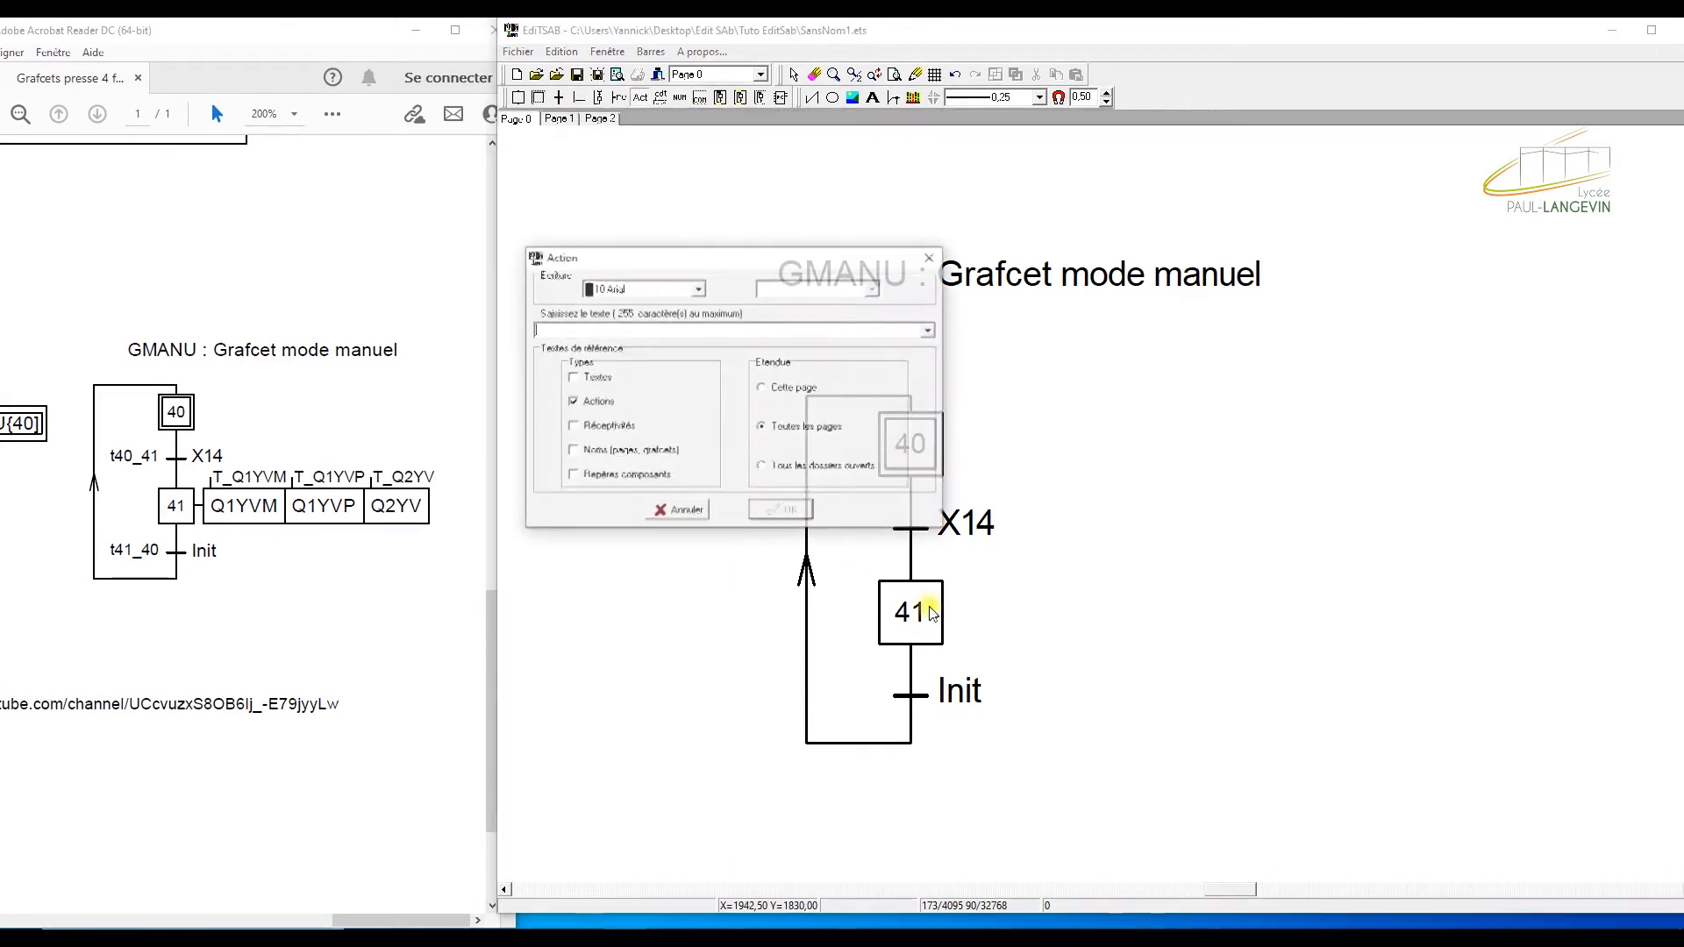
text(Q1YVM)
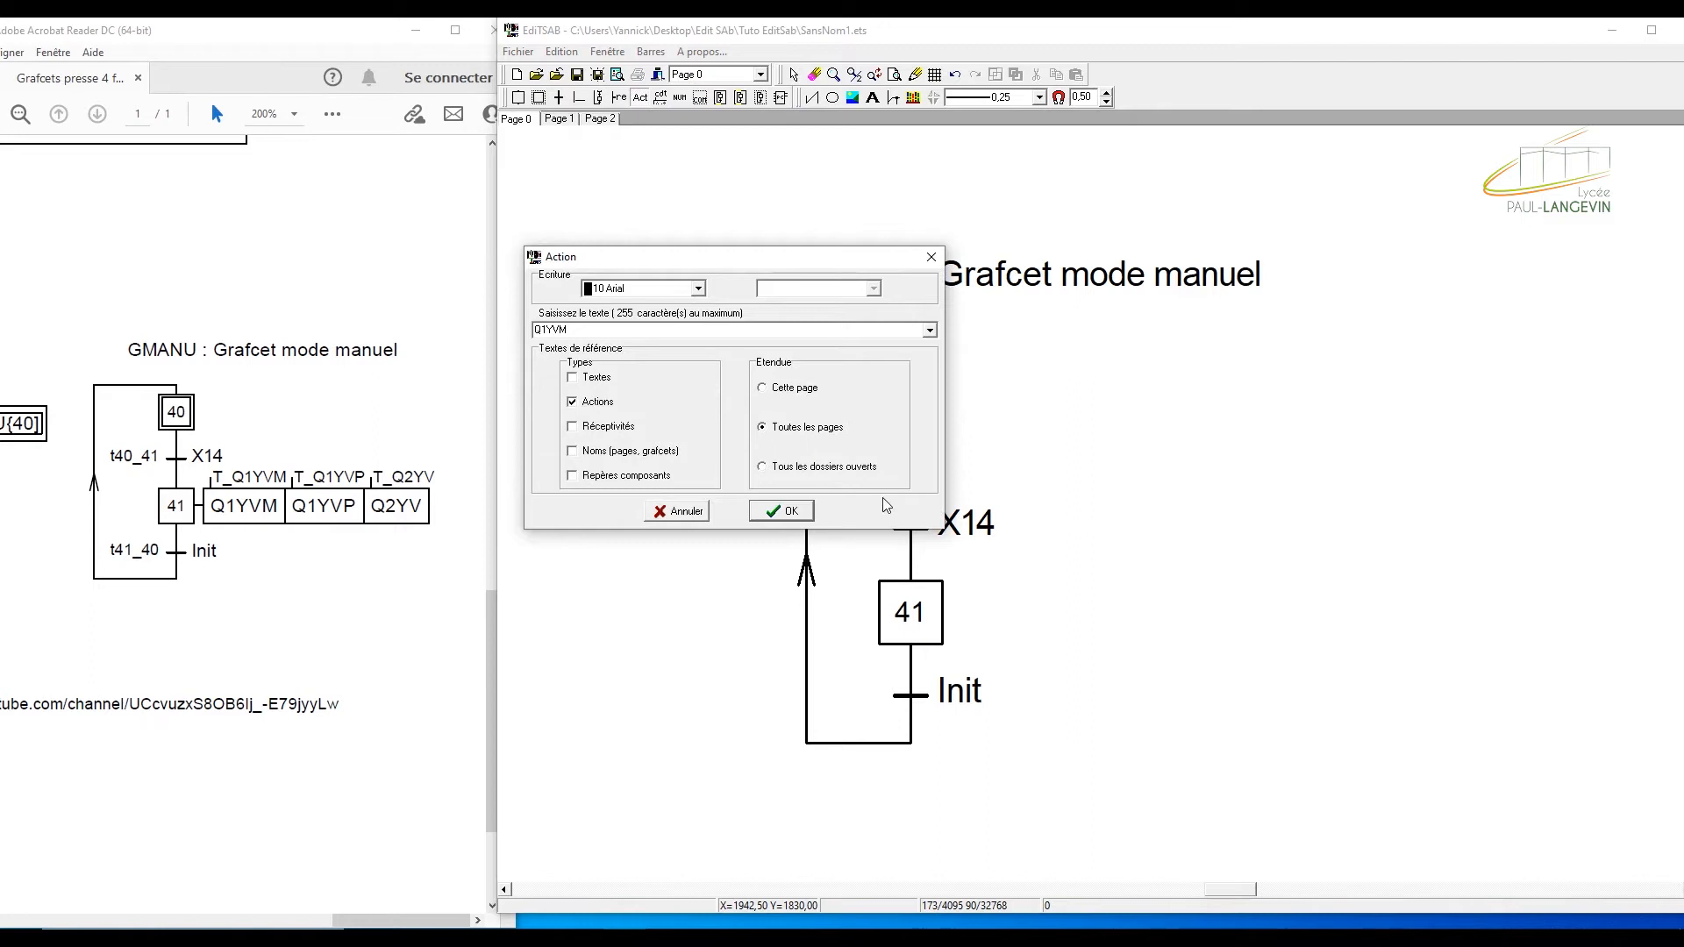
click(781, 512)
- Attach two more assignment actions to step 41, Q1YVP and Q2YV
click(908, 607)
text(Q1)
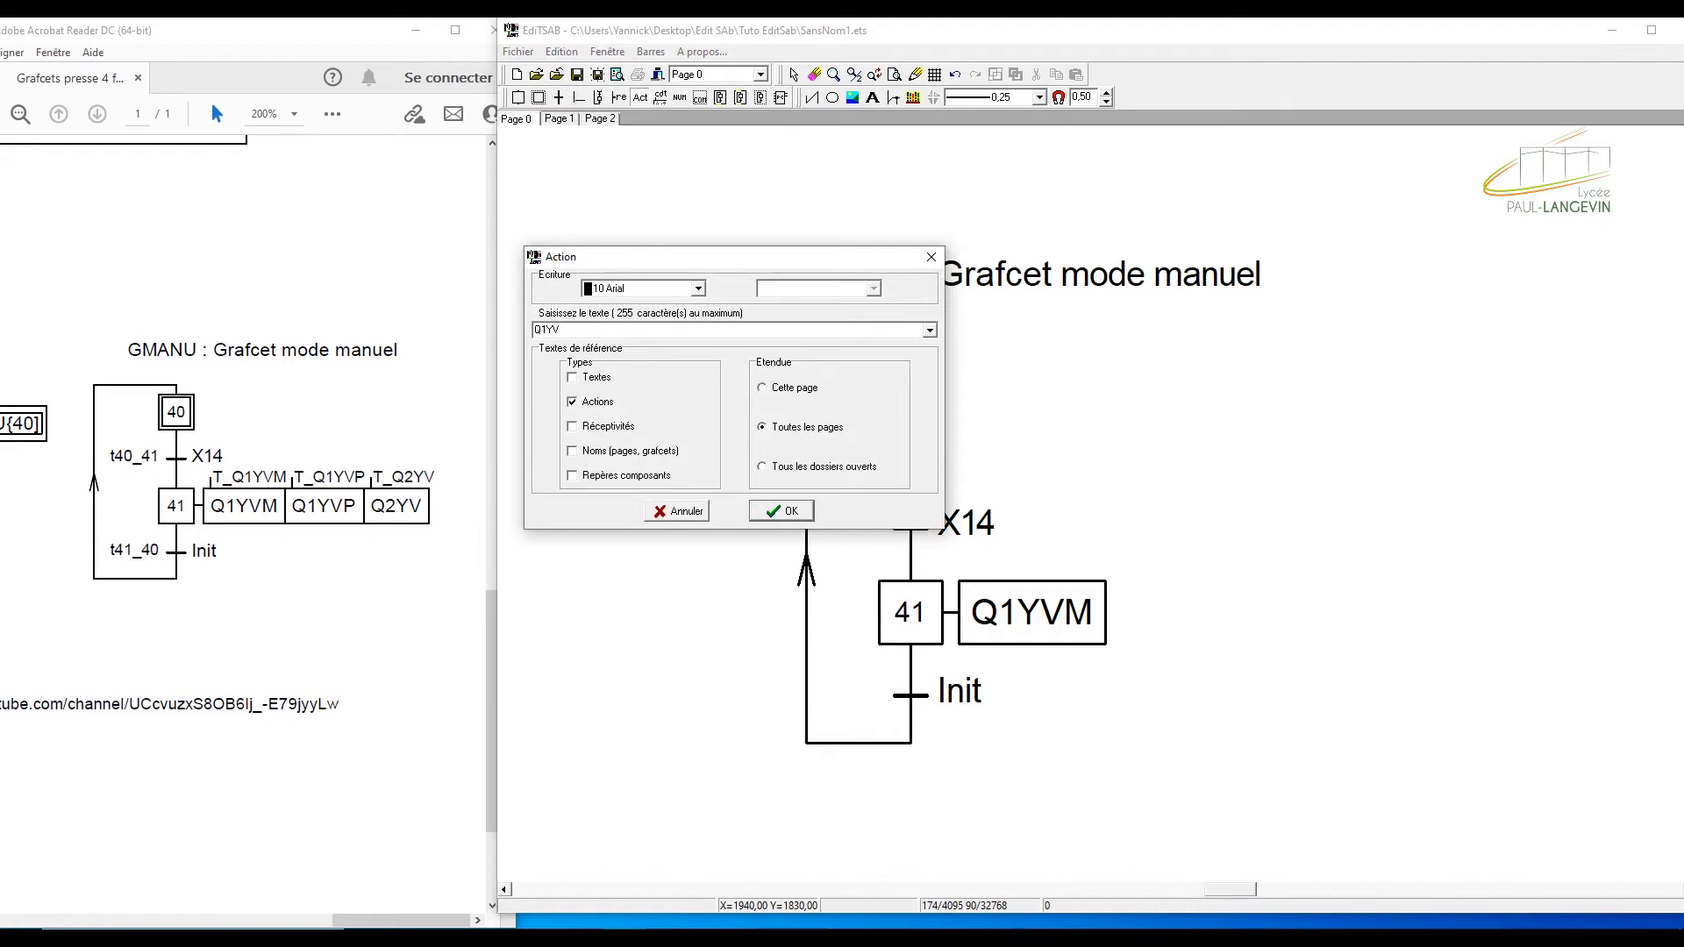
click(782, 511)
click(904, 605)
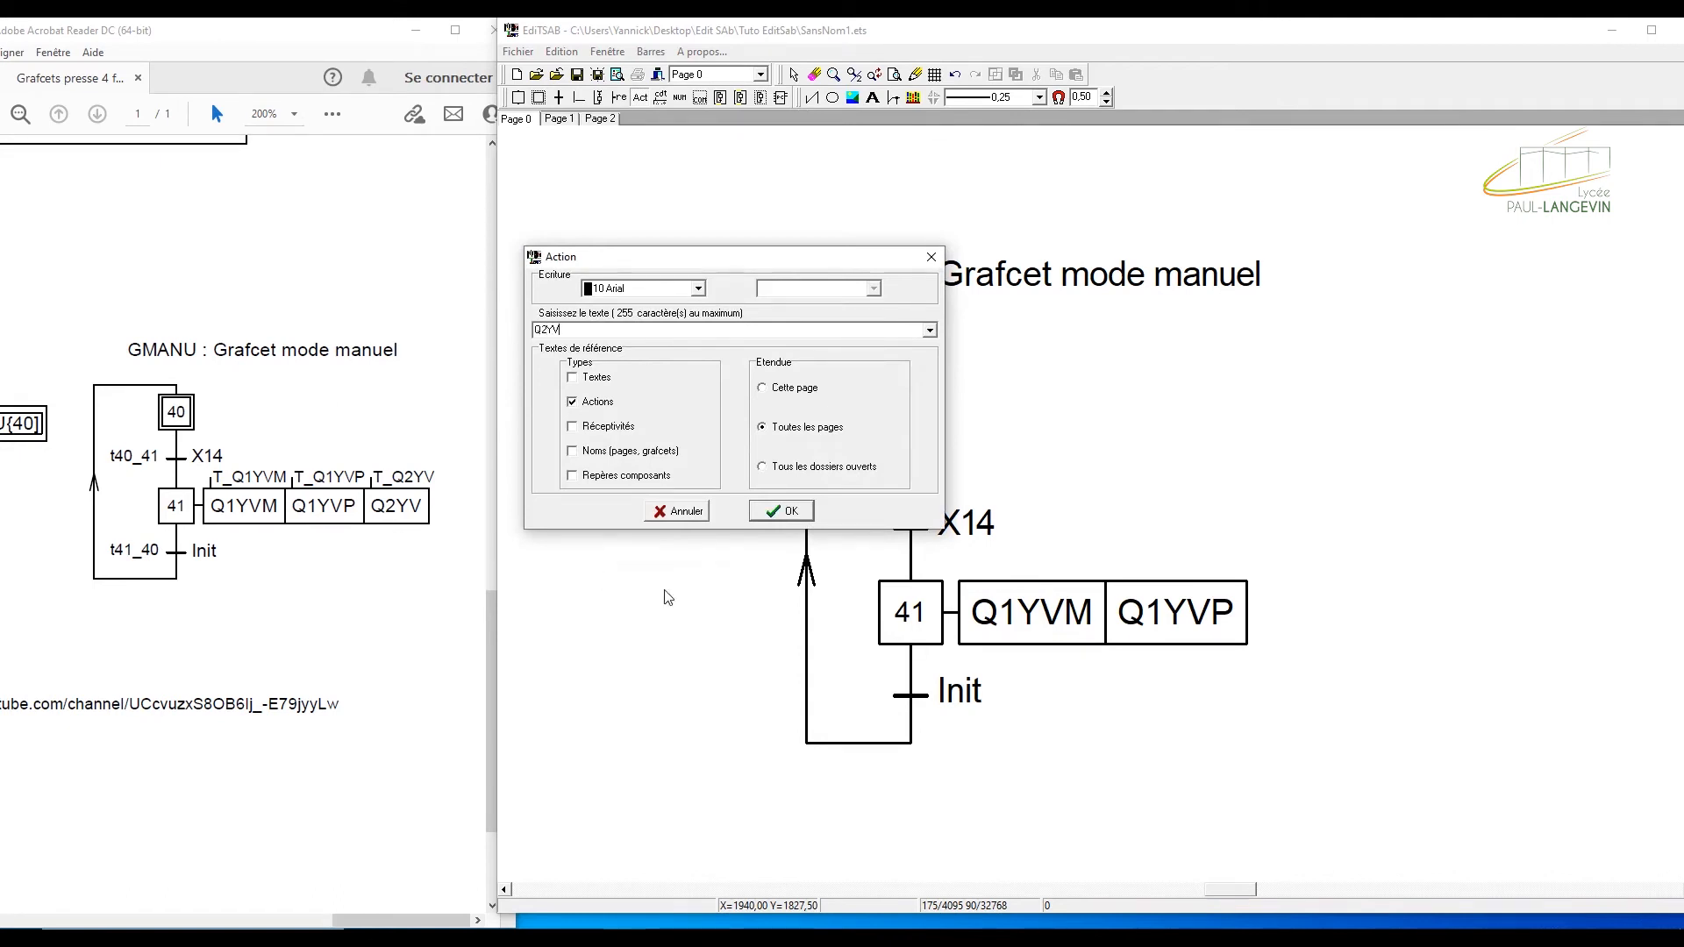
click(802, 515)
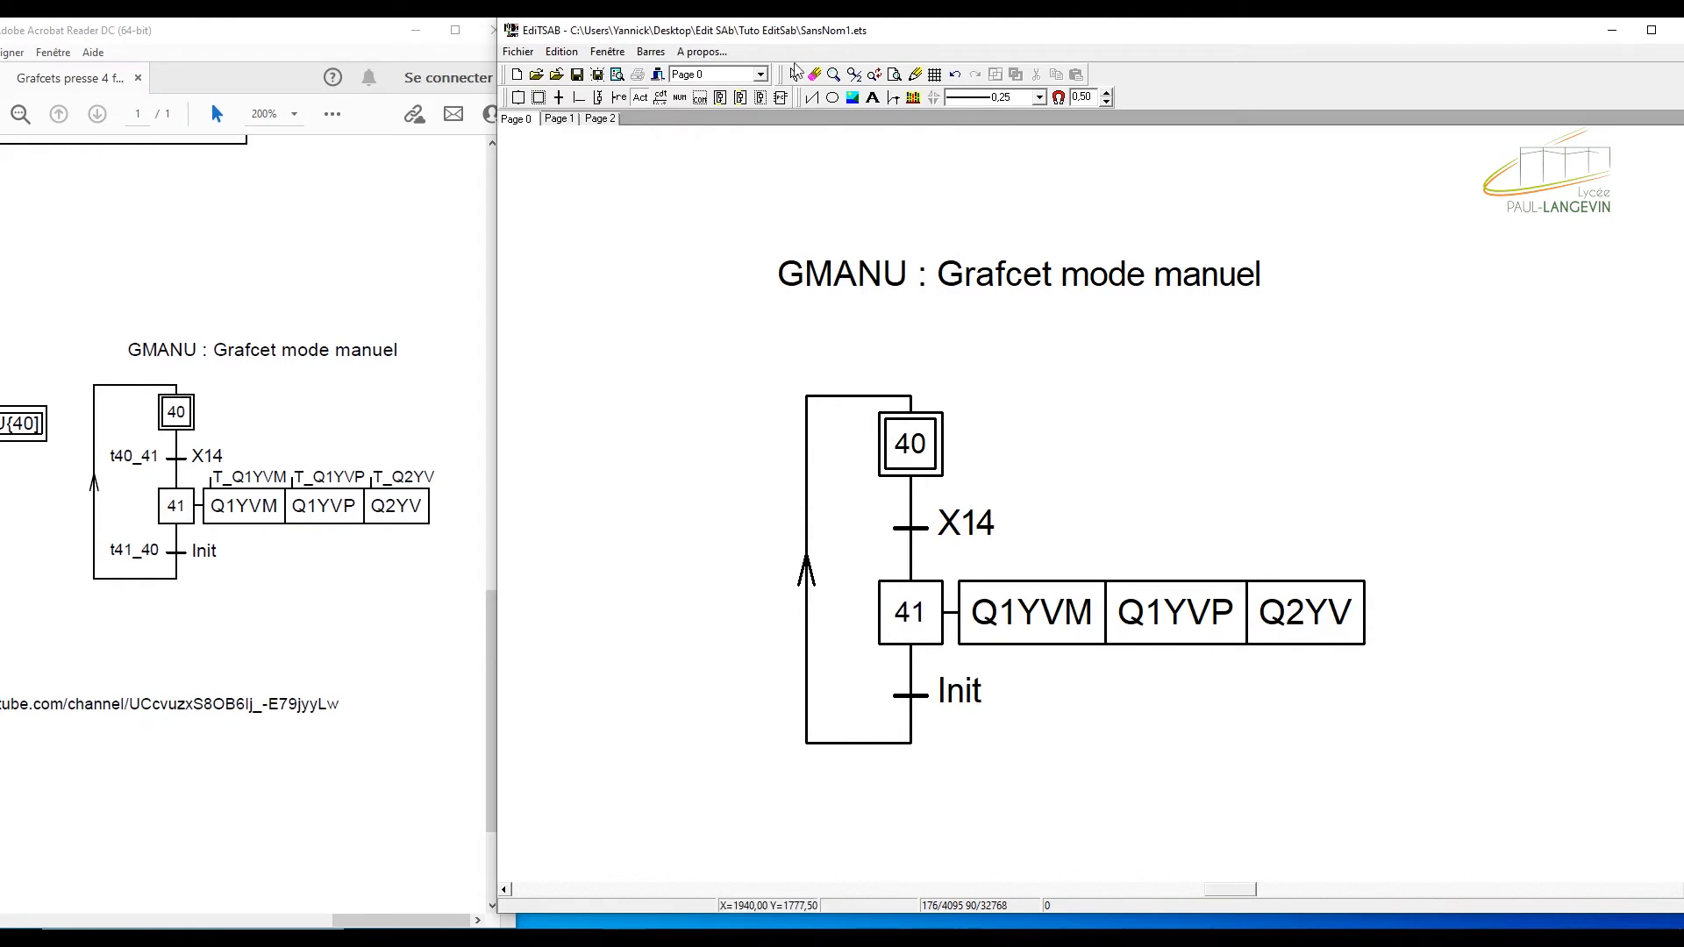
- Add the assignment condition (Condition d'assignation) T_Q1YVM to the Q1YVM action of step 41
click(661, 97)
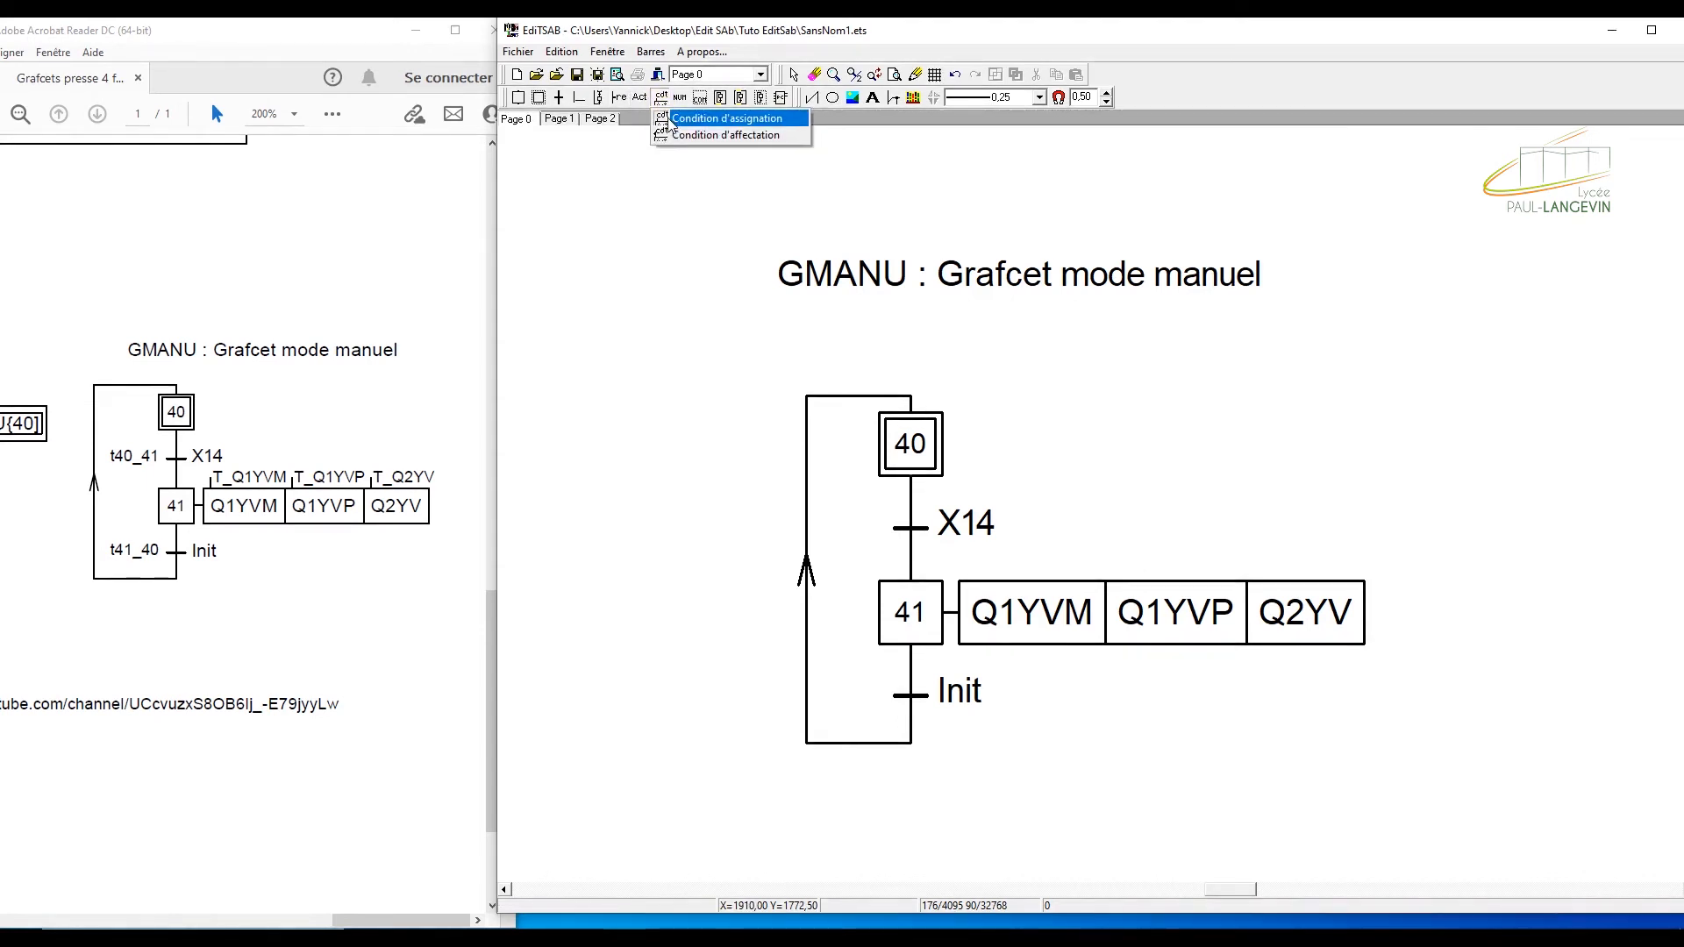
click(671, 120)
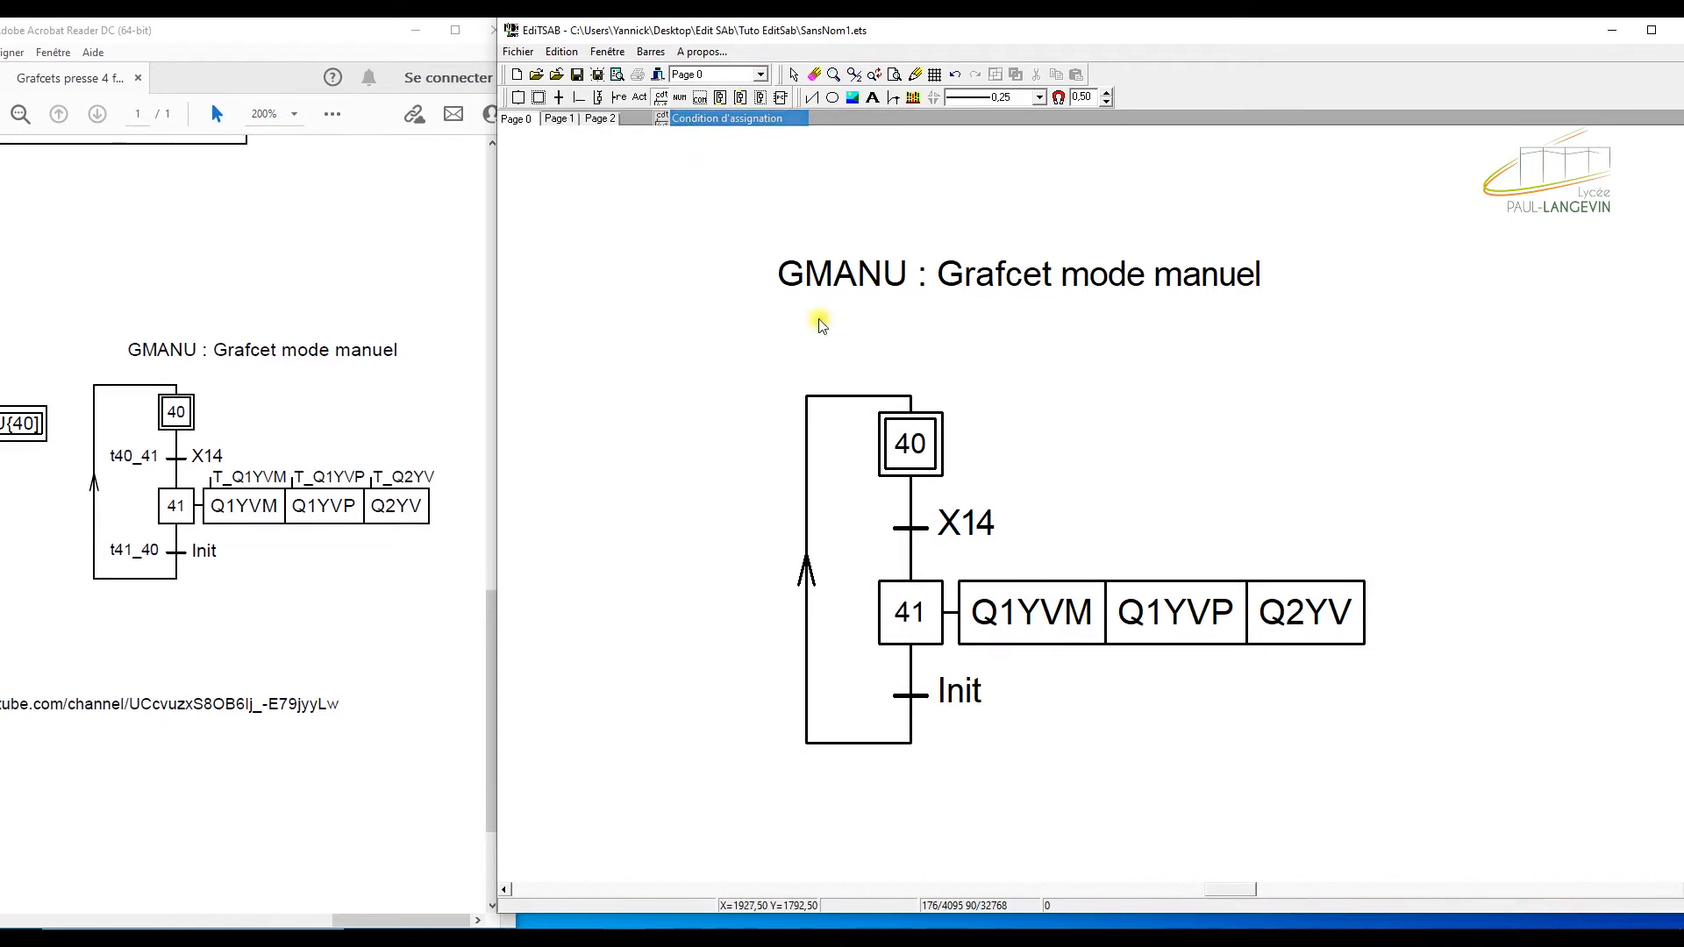
click(1016, 611)
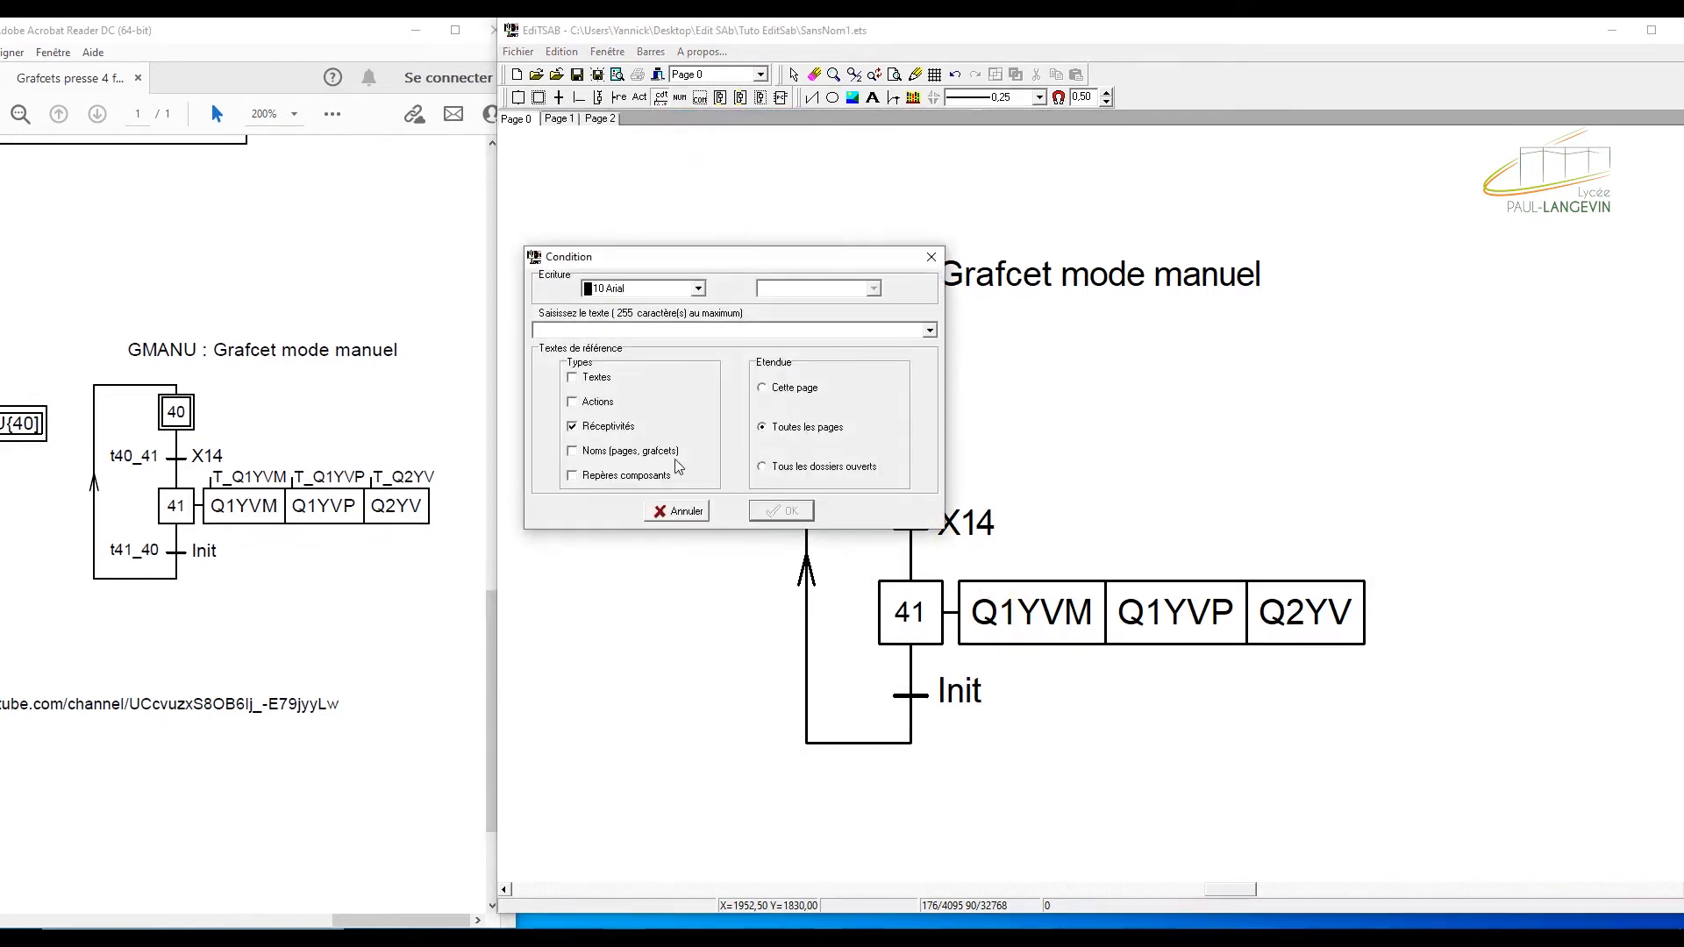
text(t)
text(T)
text(_Q1YVM)
click(780, 511)
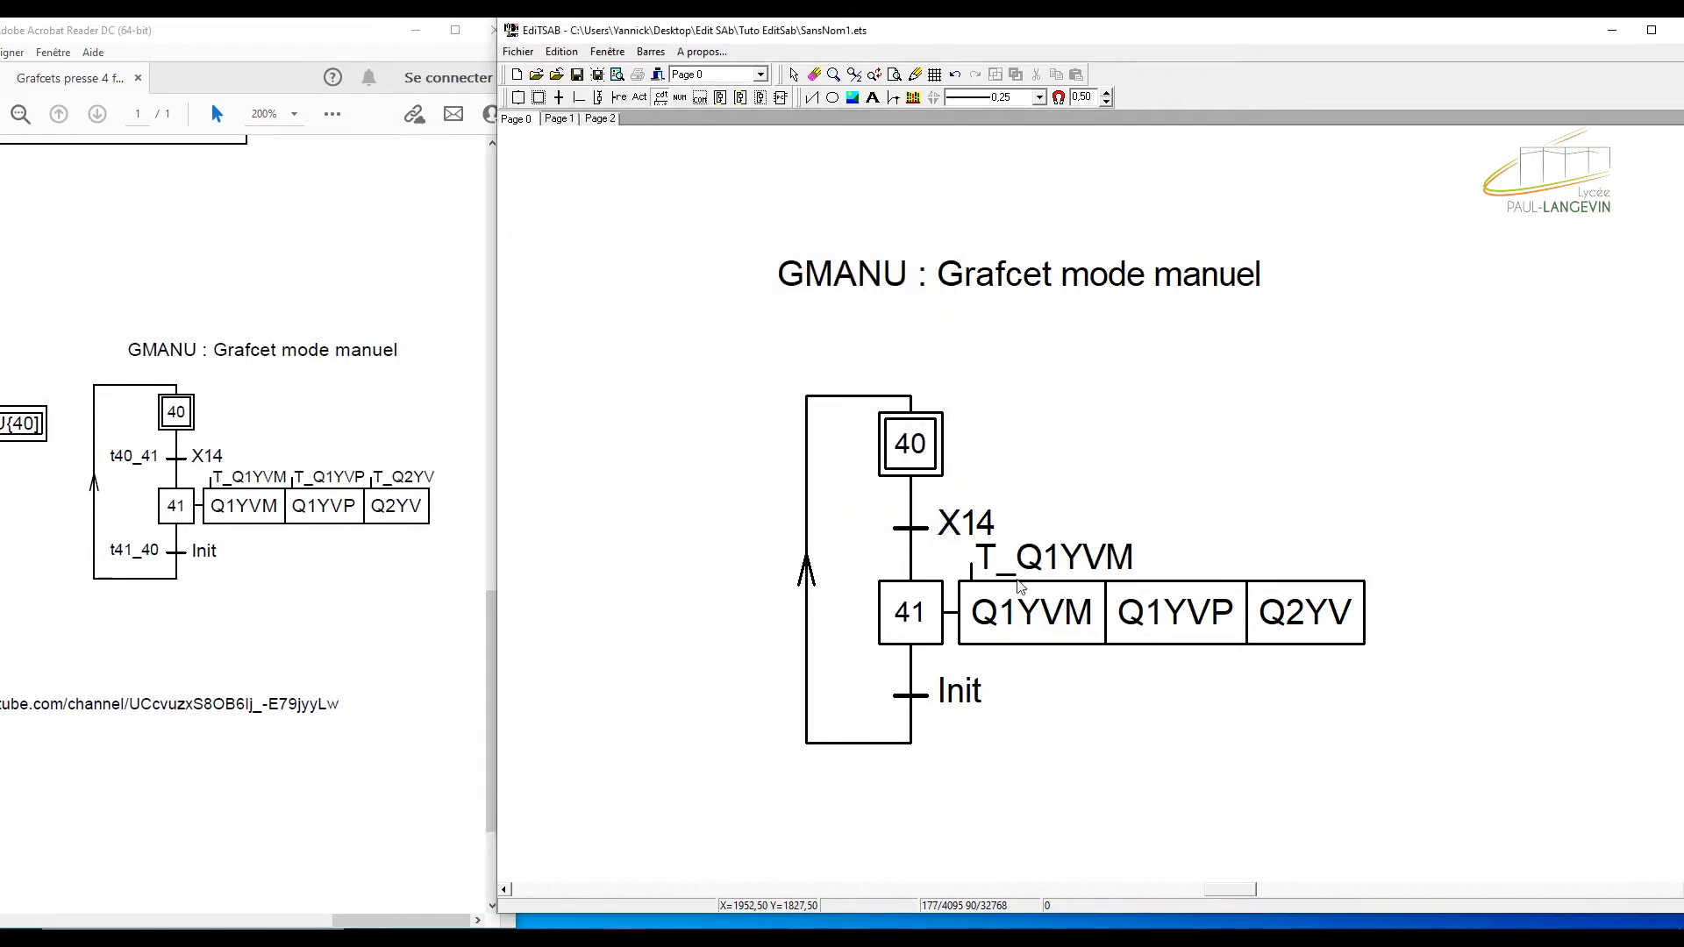